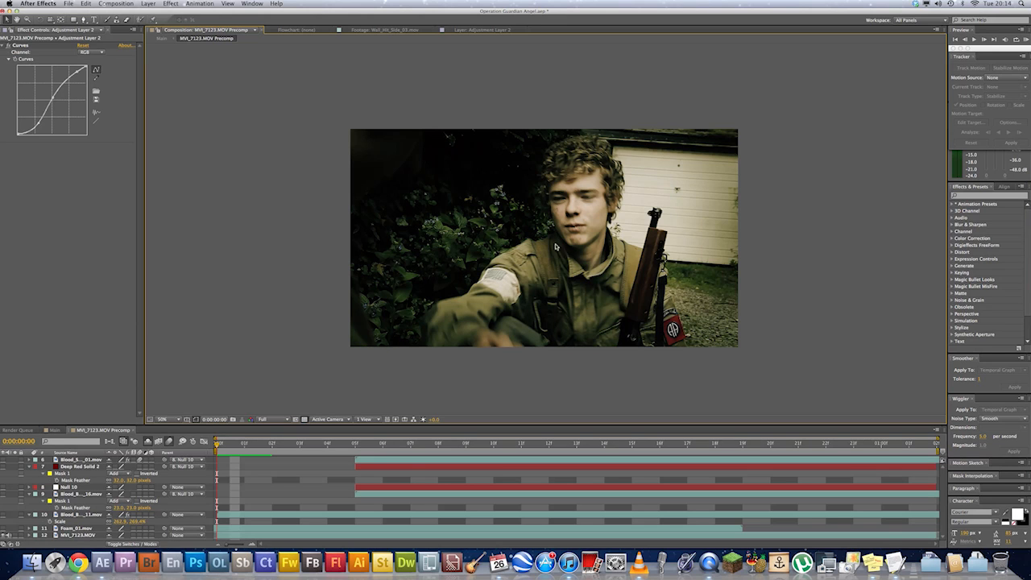
Preview the opening frames of the MVI_7123.MOV precomp and move the playhead to frame 5.
click(218, 445)
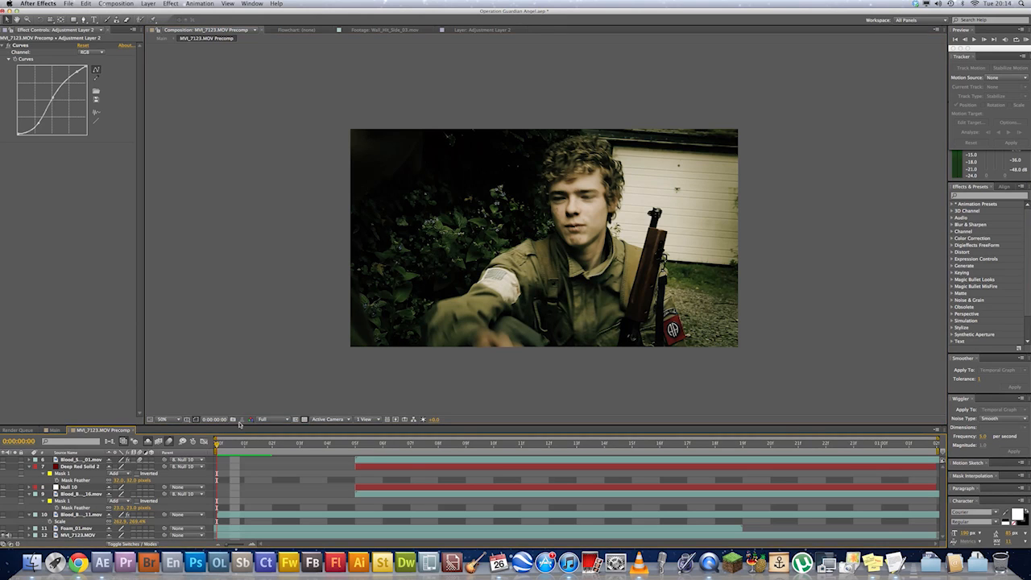
key(space)
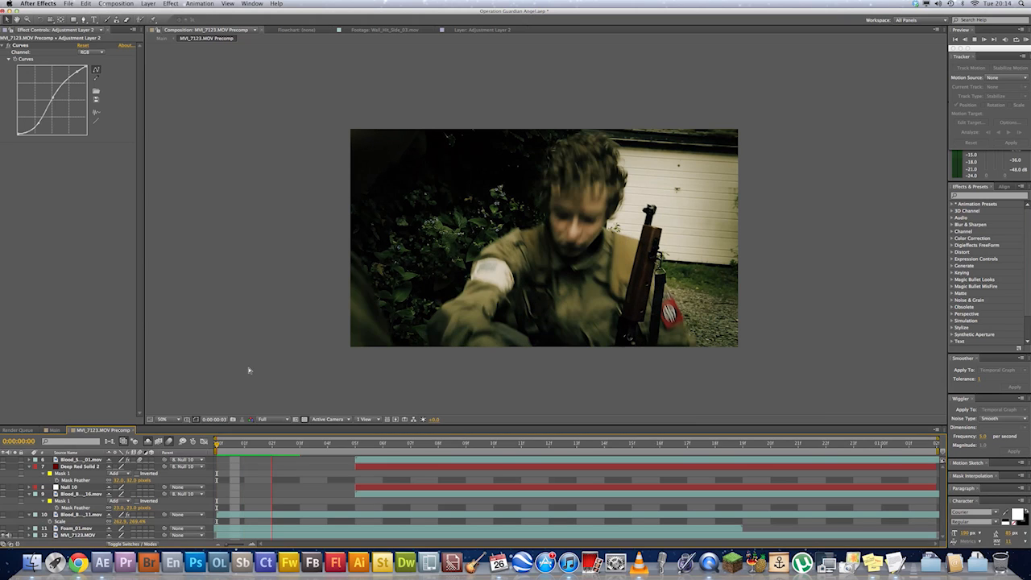
click(300, 476)
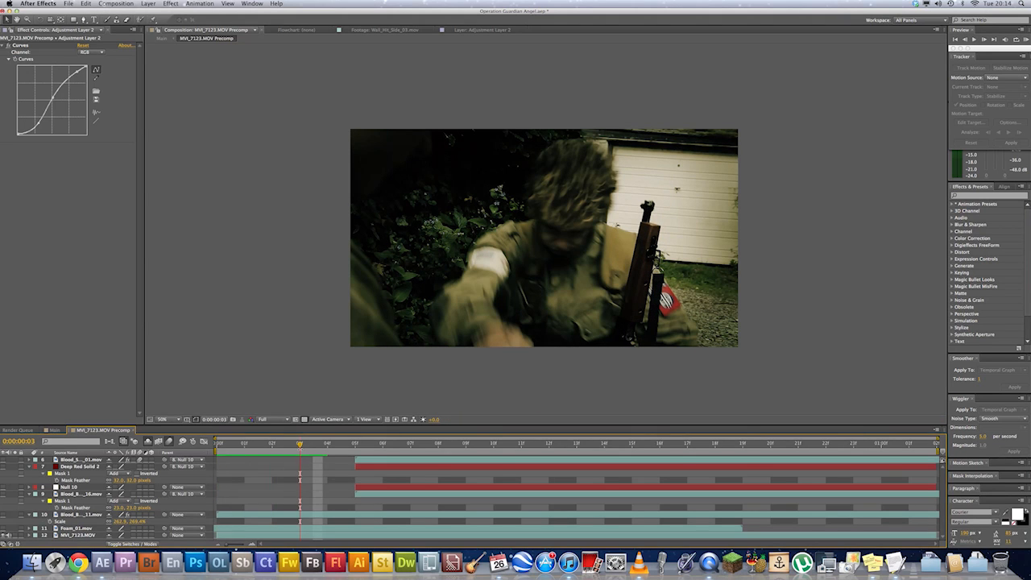
drag(298, 442, 216, 442)
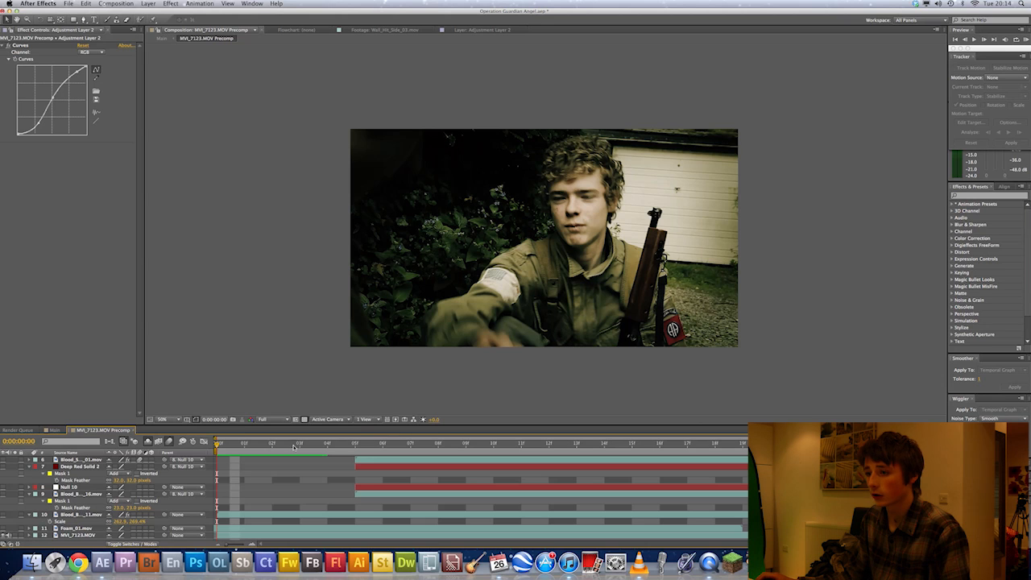
drag(303, 446, 356, 444)
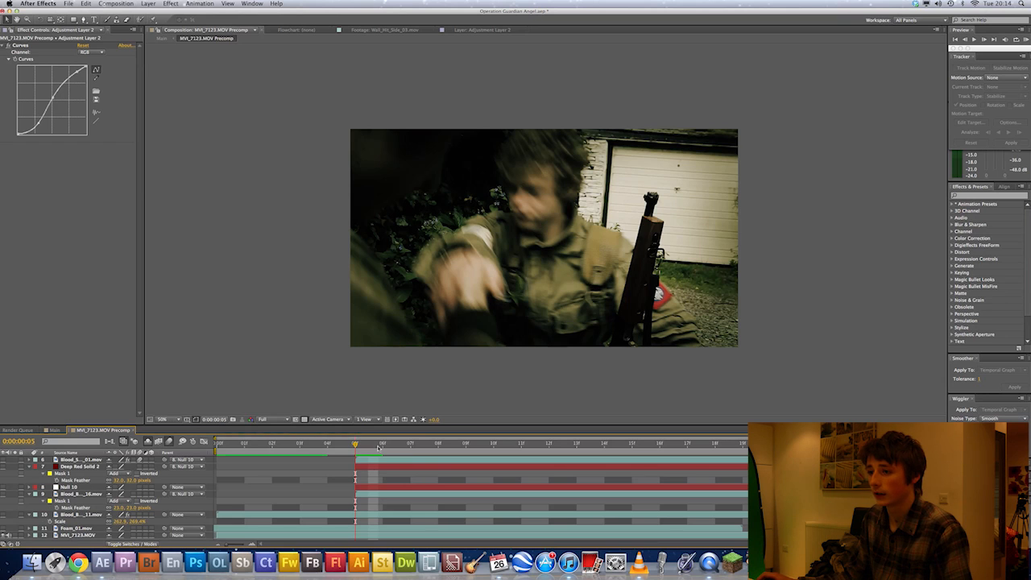
Open the MVI_7123.MOV footage layer in its own view and inspect Track Point 1 over the eye close up.
click(85, 493)
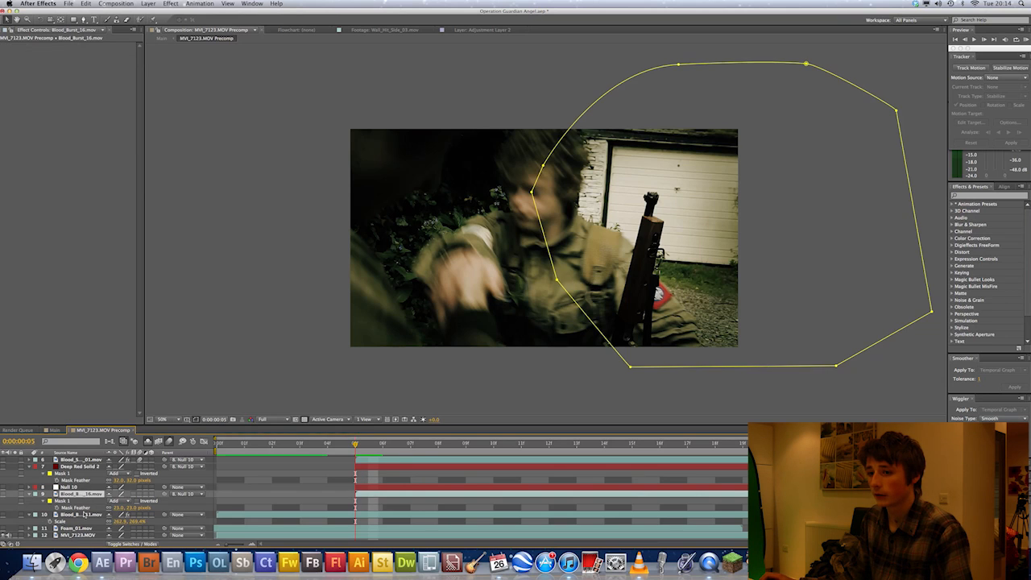
click(78, 534)
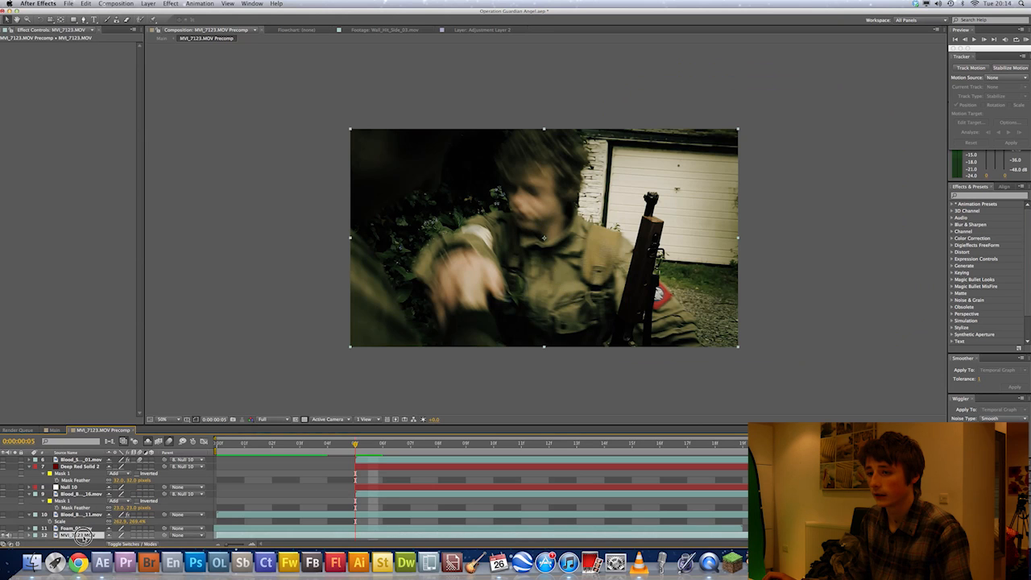
double_click(79, 535)
scroll(461, 278, up, 4)
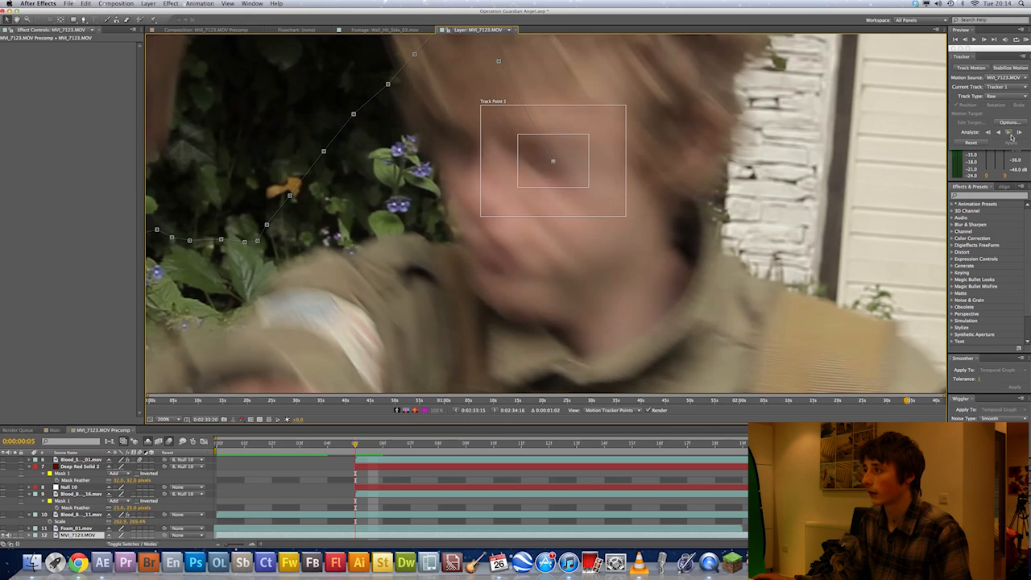
scroll(553, 158, up, 2)
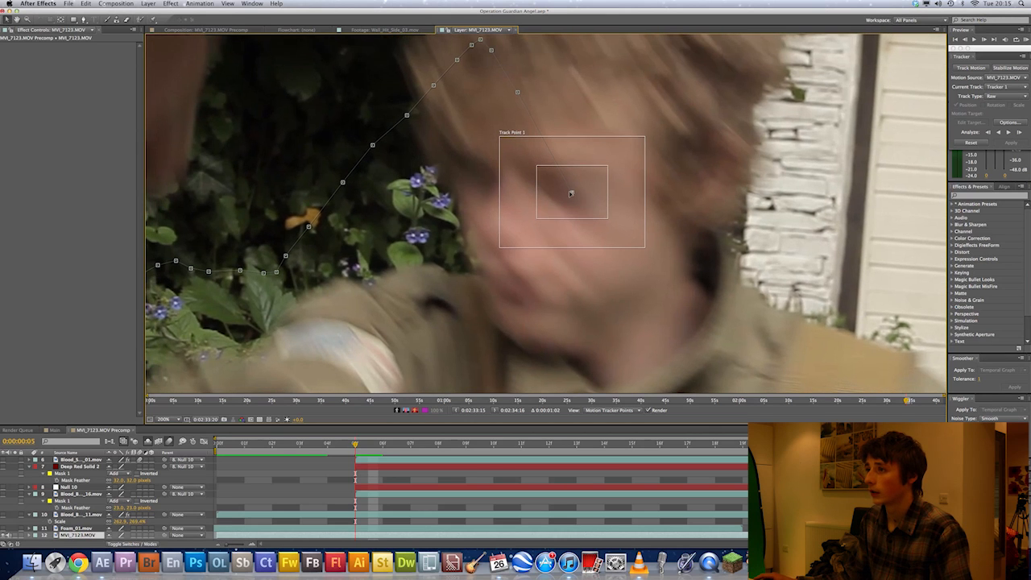
Examine how Track Point 1 follows the eye across the footage from frame 5 to frame 19.
drag(356, 445, 376, 449)
click(410, 444)
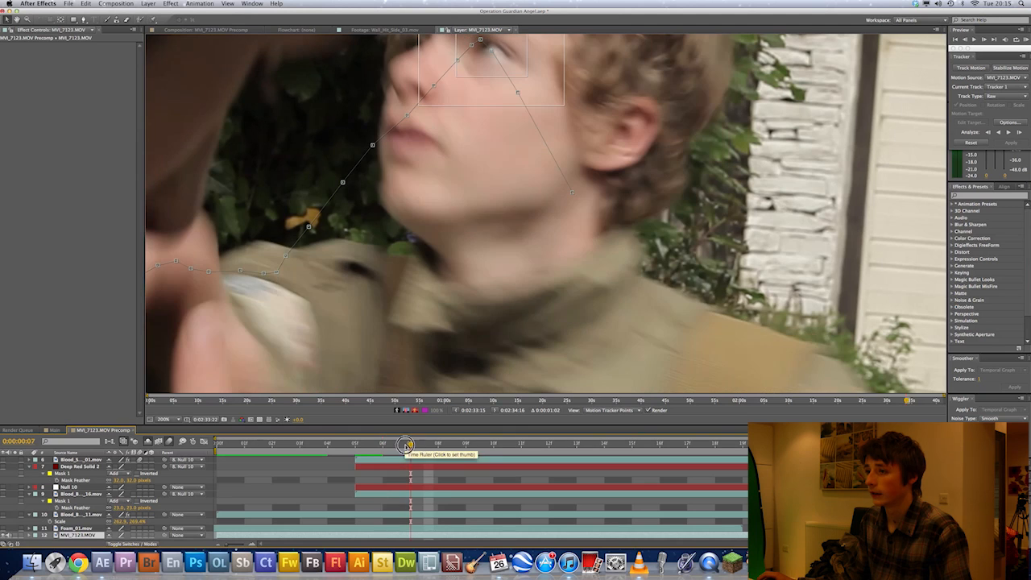
click(443, 446)
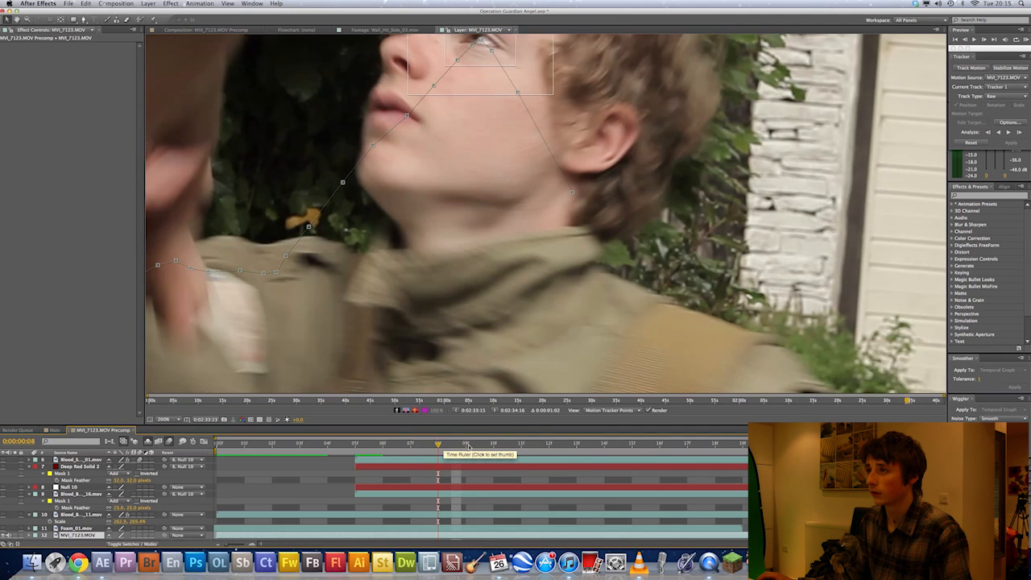
click(492, 444)
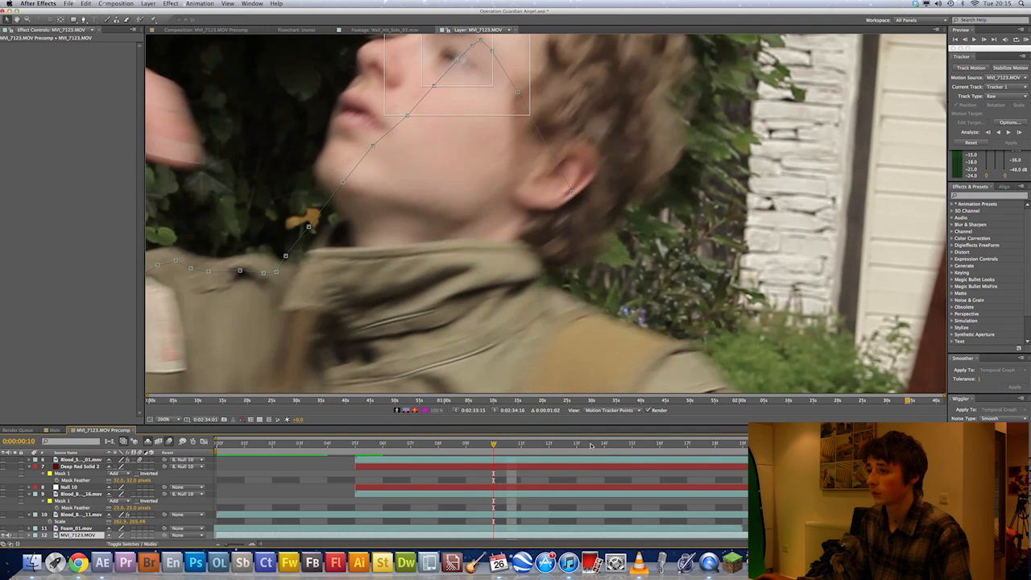
click(549, 445)
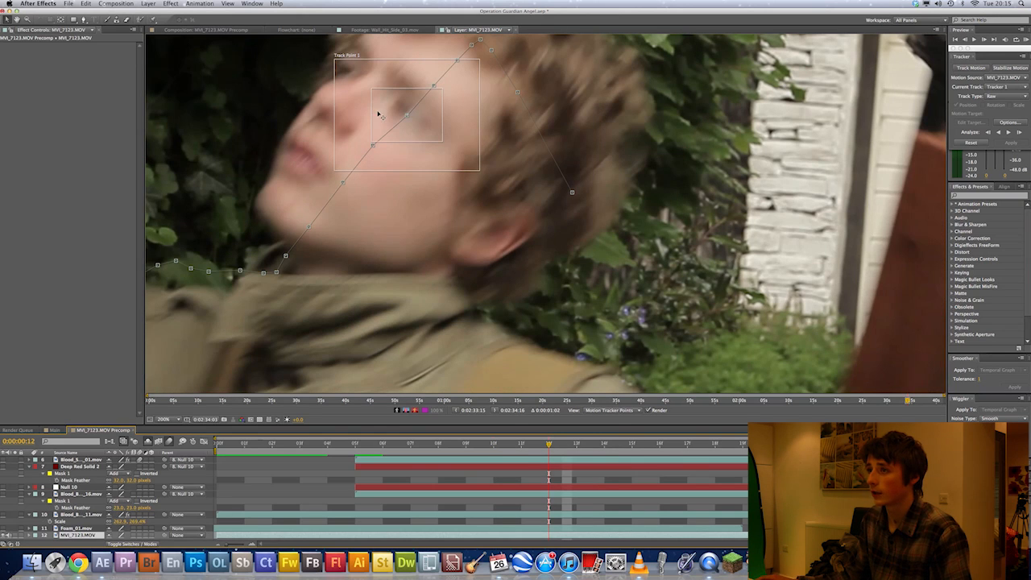
click(382, 445)
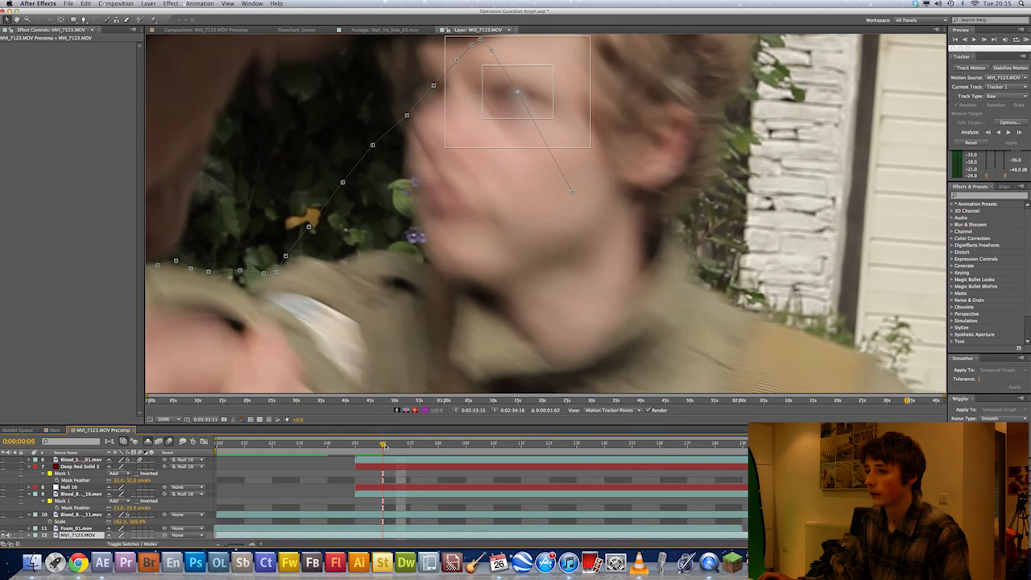
drag(378, 442, 465, 443)
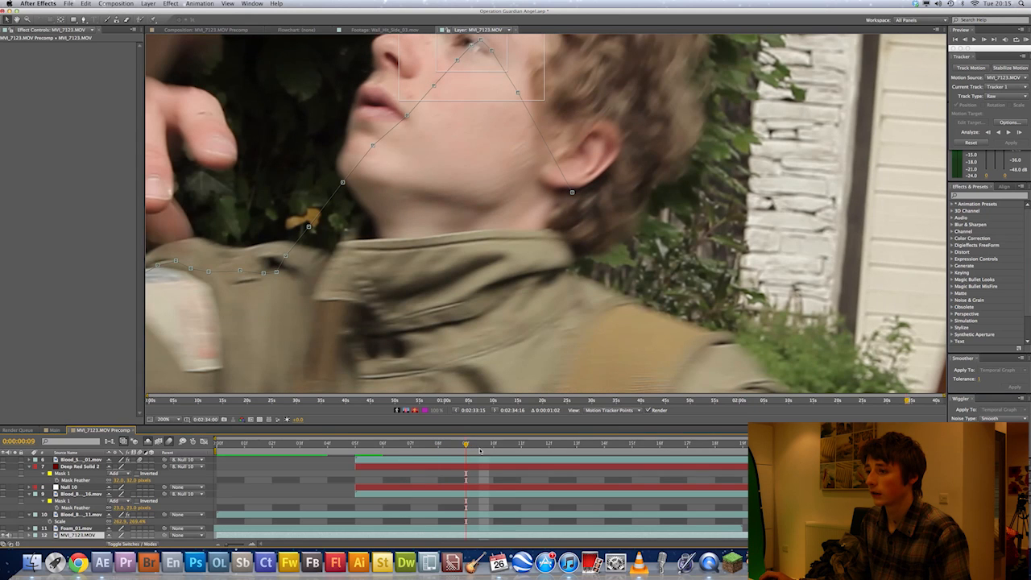
click(605, 442)
scroll(584, 383, down, 1)
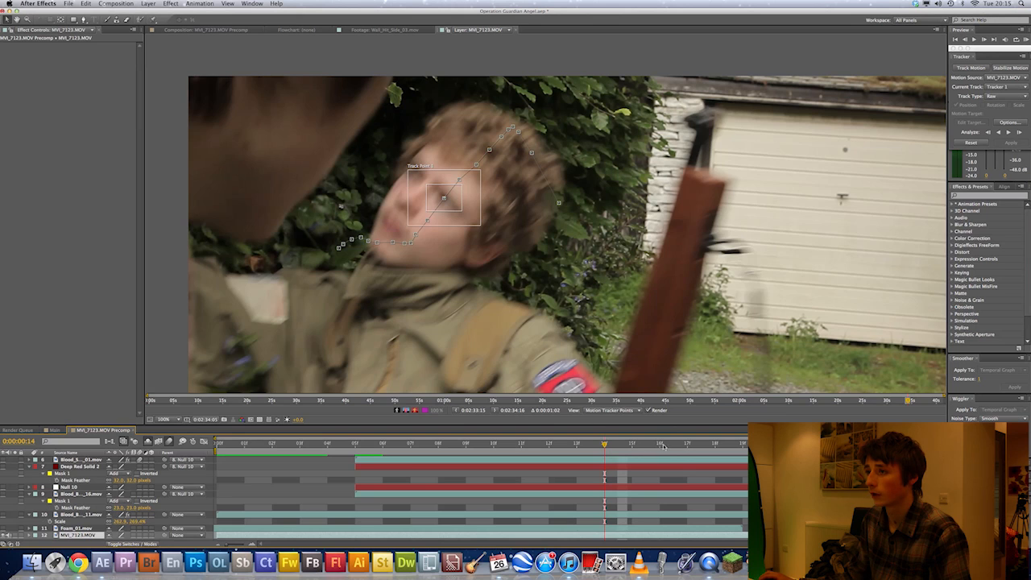
click(662, 443)
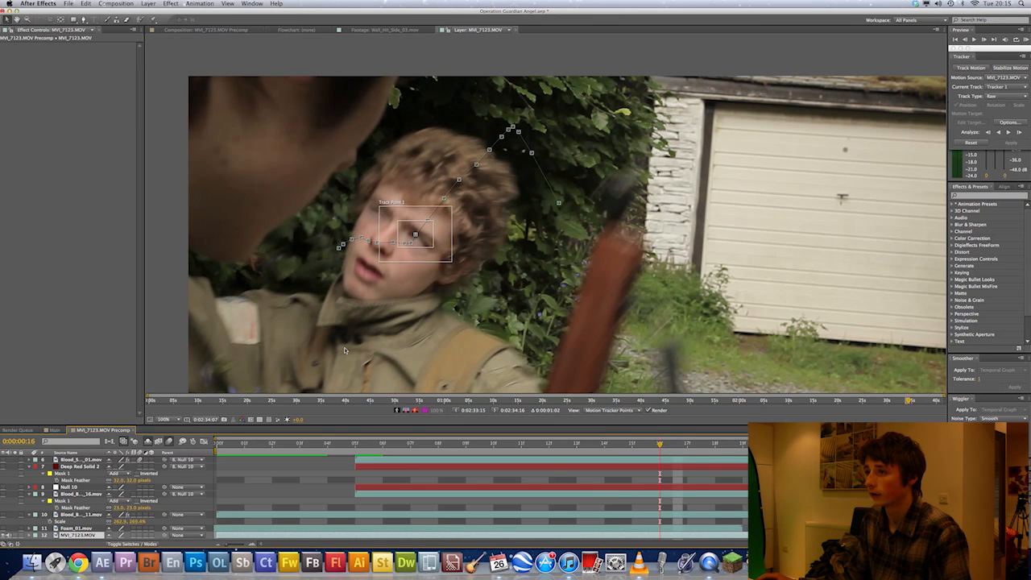
click(705, 444)
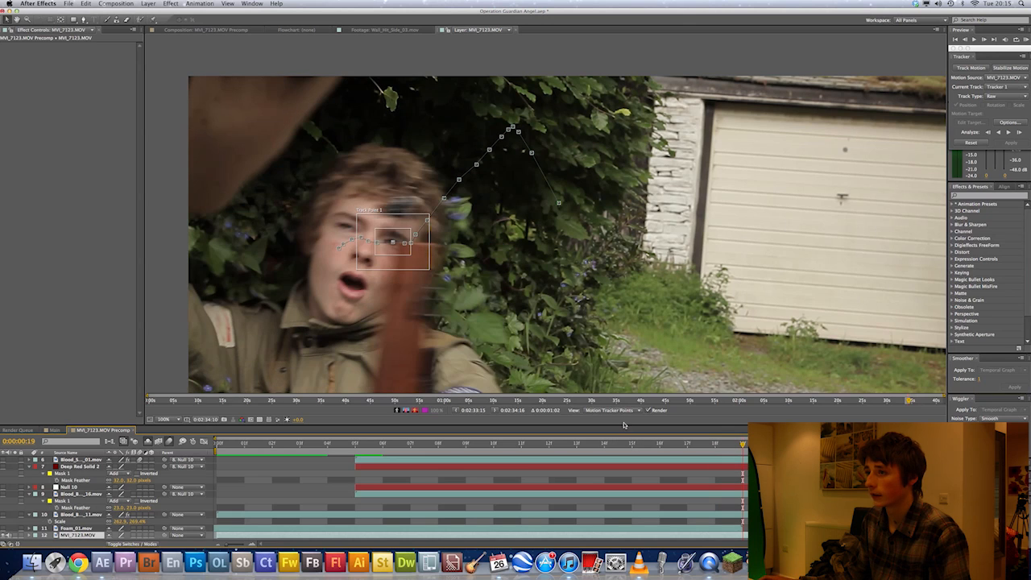
Make the Null 10 layer visible, return to the precomp view and look up the options for creating a new layer.
click(283, 481)
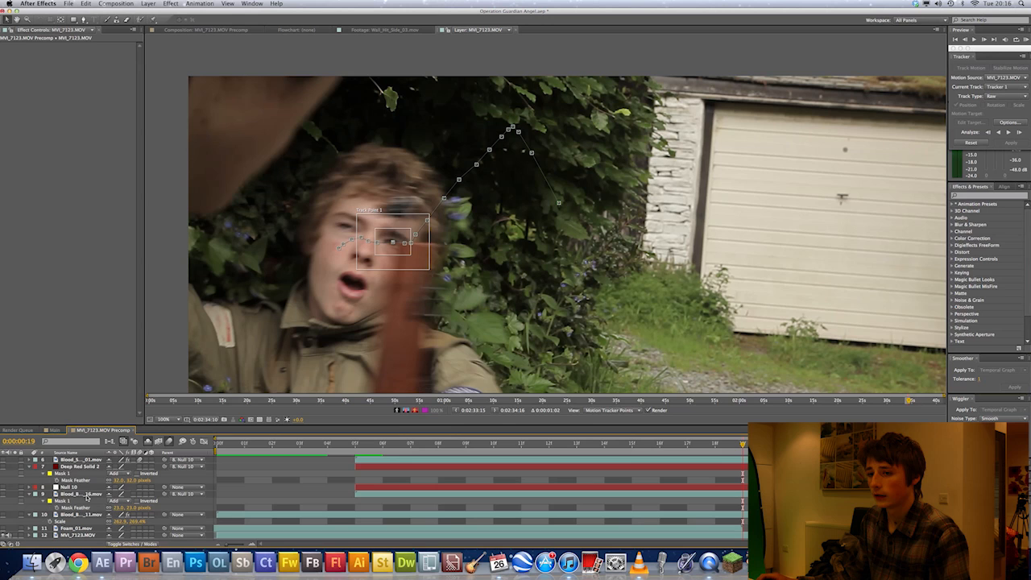
click(3, 488)
click(211, 30)
double_click(149, 4)
click(149, 4)
mouse_move(153, 13)
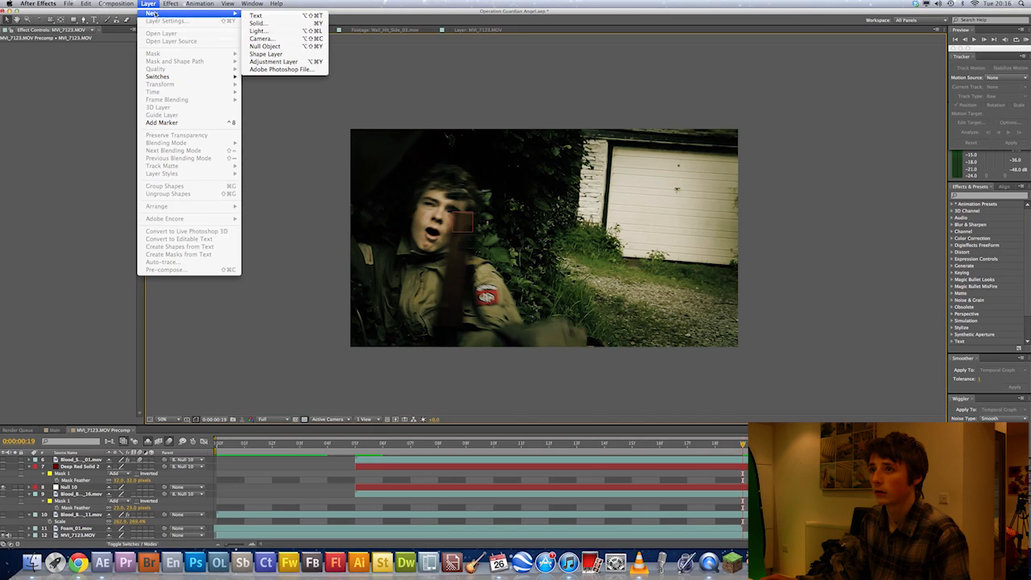
click(326, 157)
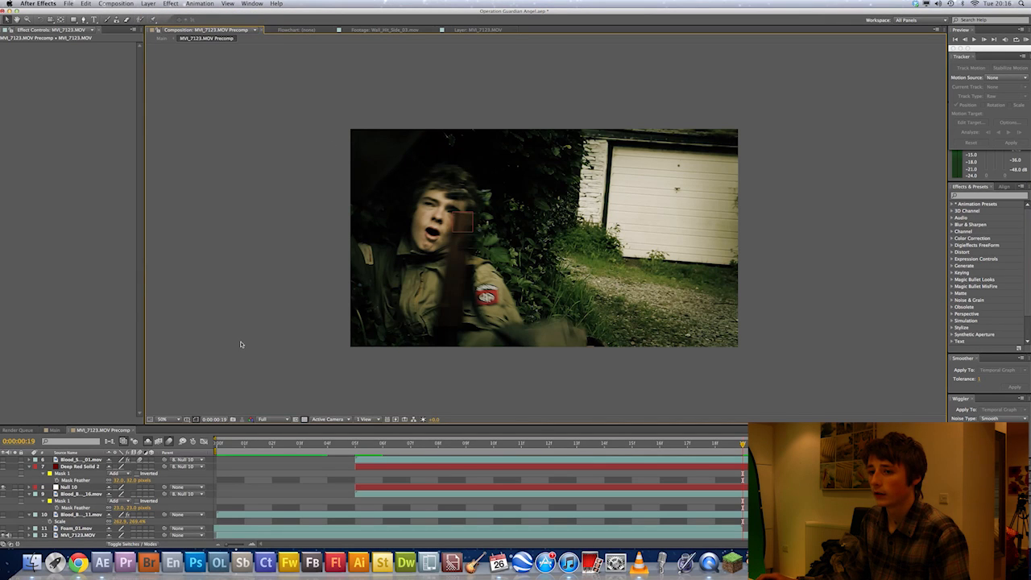
Select the MVI_7123.MOV layer and set it as the tracker's motion source to reach the motion target settings.
click(999, 72)
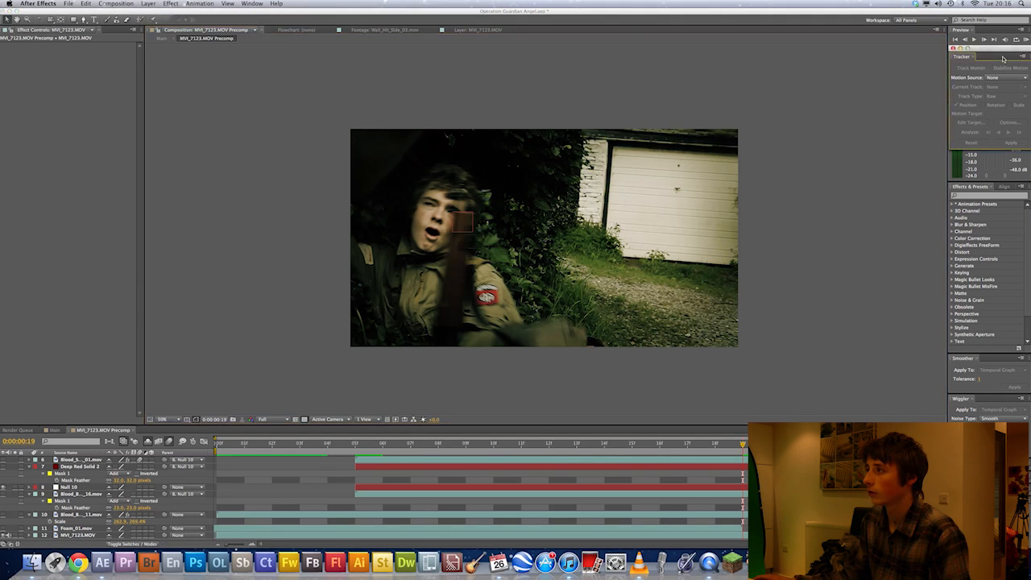
click(557, 535)
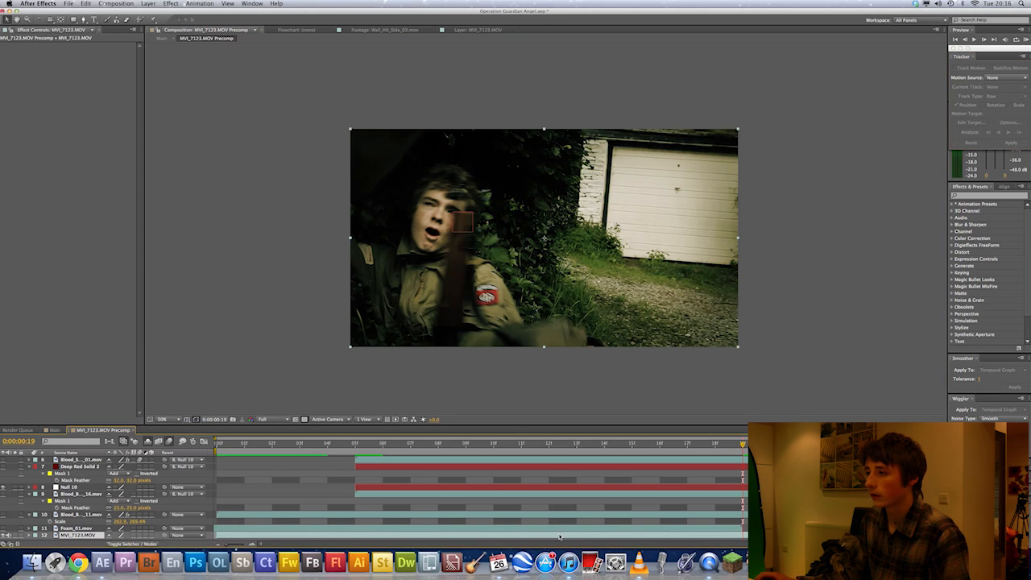
click(1006, 78)
click(941, 181)
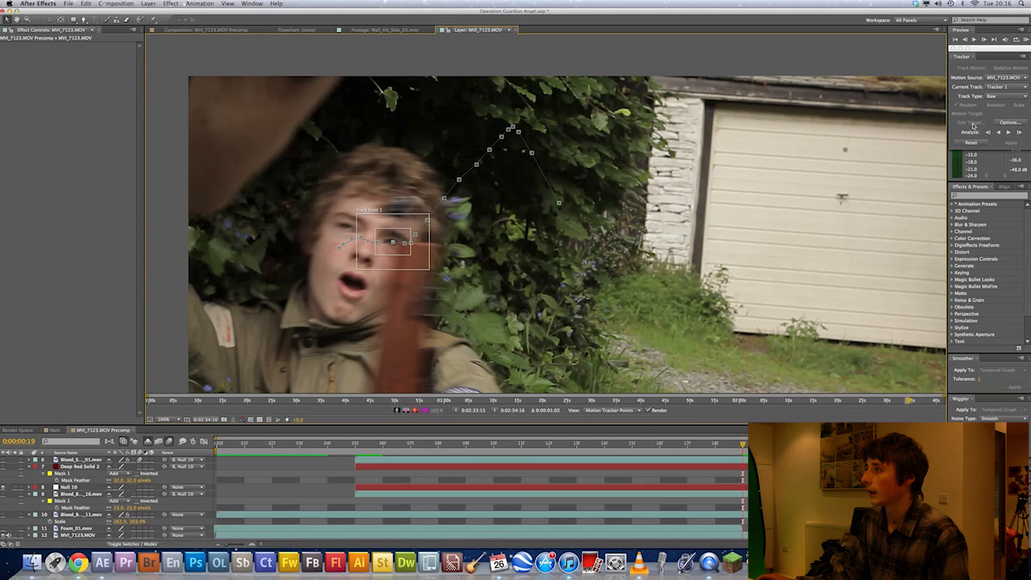
click(975, 125)
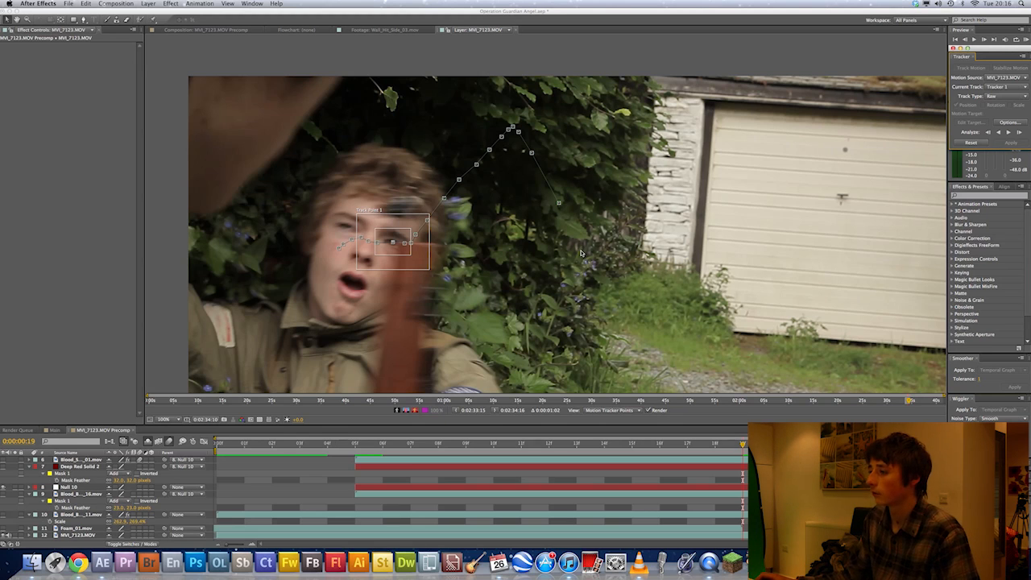
Return to the precomp view, make the Deep Red Solid 2 layer visible and move the playhead to frame 5.
drag(307, 446, 290, 445)
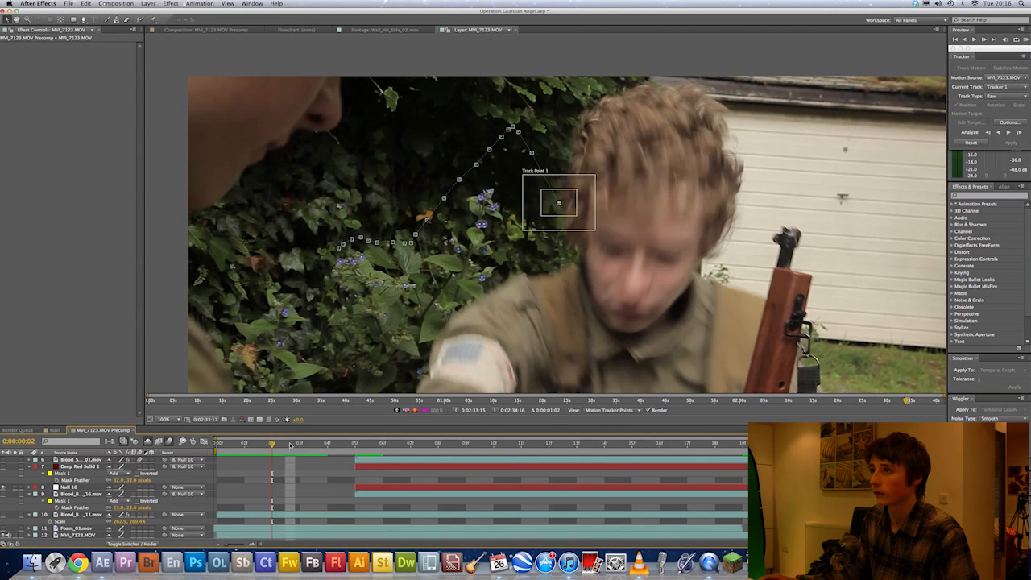
click(201, 30)
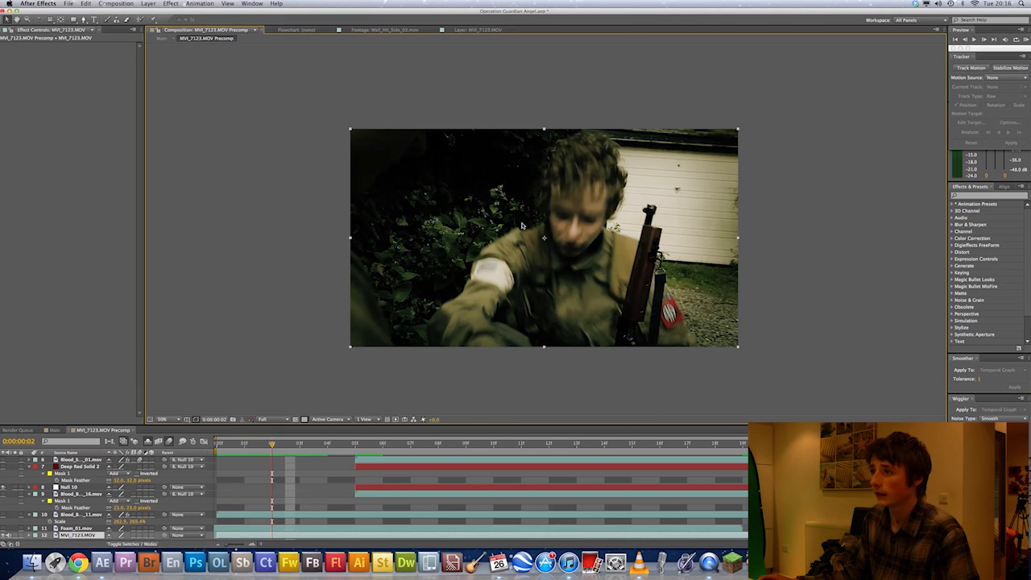
scroll(531, 226, up, 2)
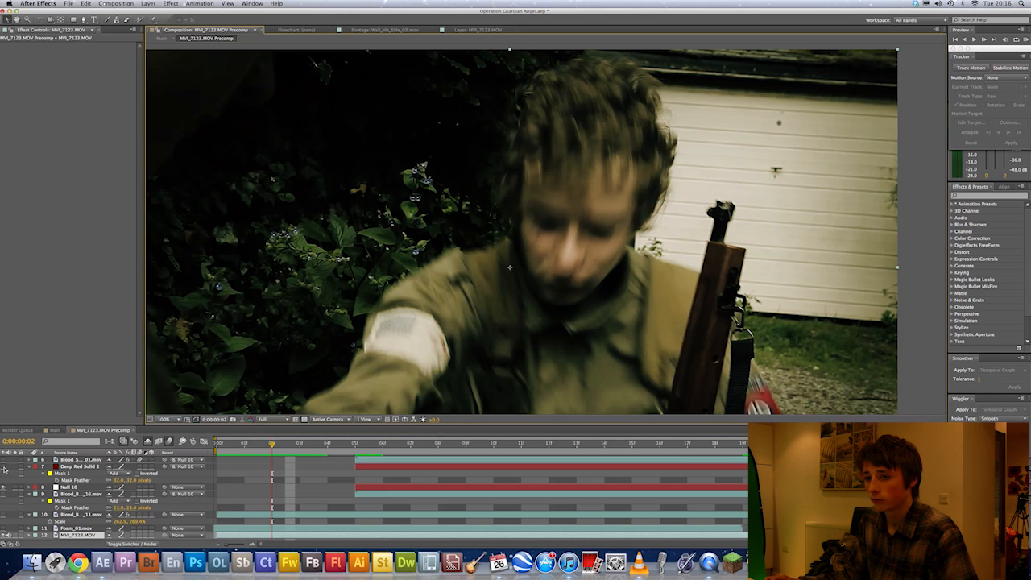
click(355, 448)
Delete the existing eye-shaped mask from the Deep Red Solid 2 layer.
click(372, 487)
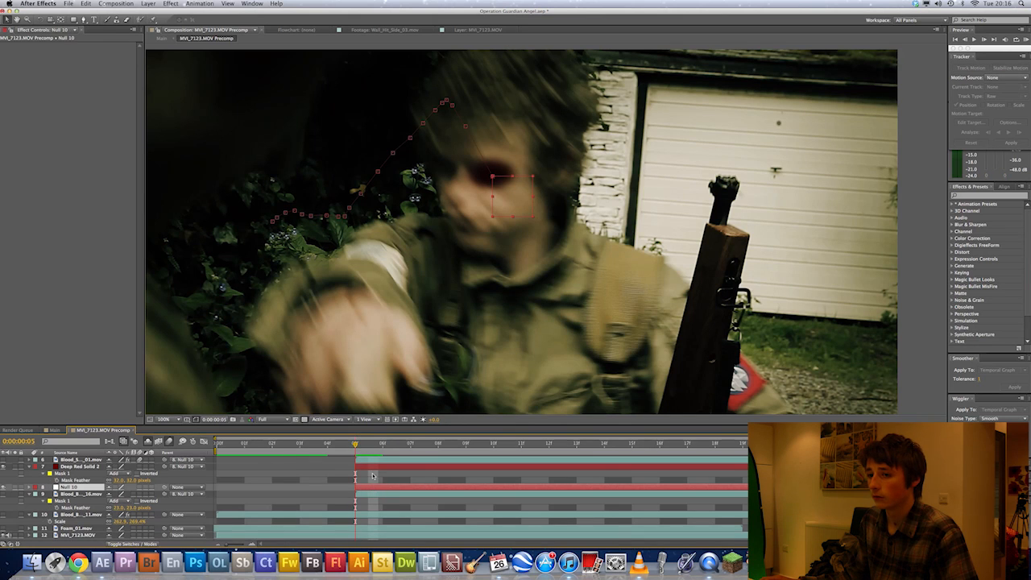
click(375, 467)
drag(490, 216, 572, 248)
scroll(473, 254, up, 2)
scroll(497, 248, down, 1)
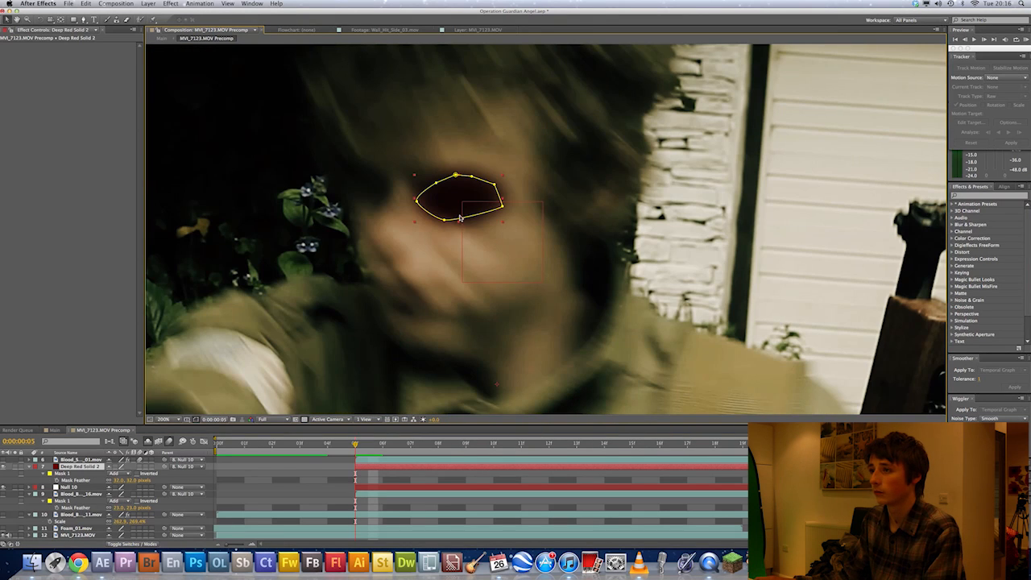
key(Delete)
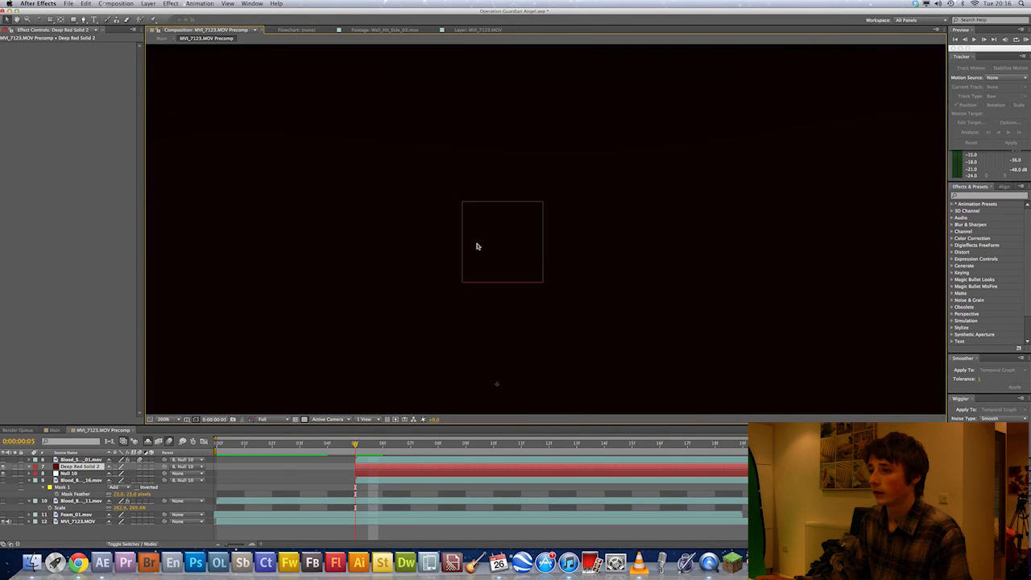
scroll(476, 245, down, 2)
scroll(477, 245, up, 1)
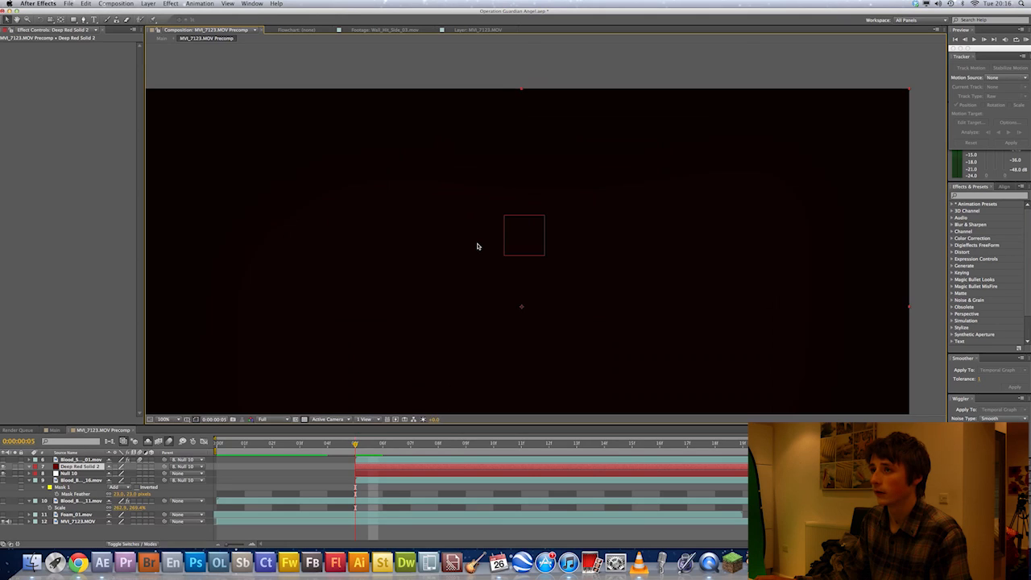
click(148, 4)
mouse_move(149, 14)
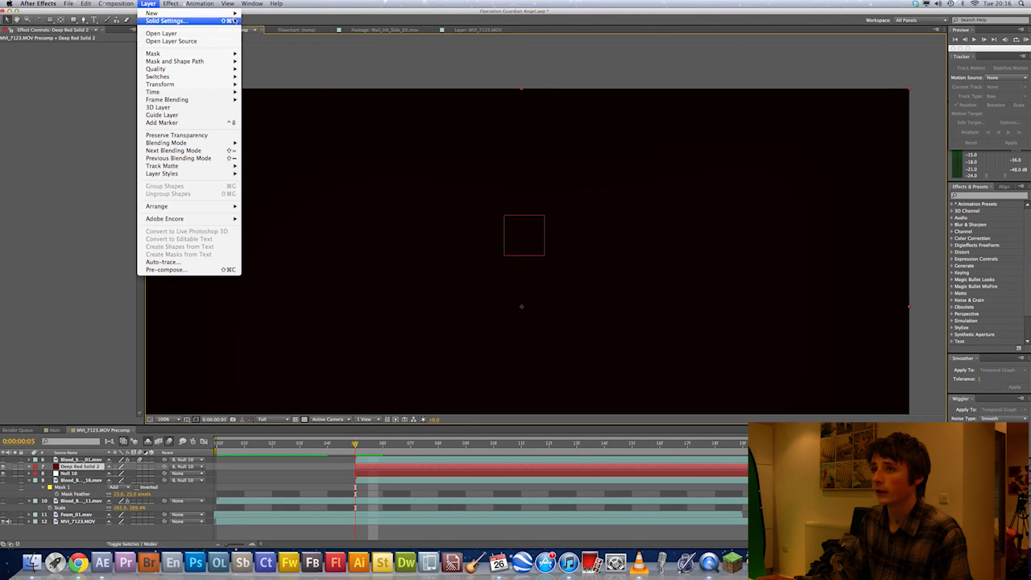
click(489, 193)
scroll(489, 194, down, 2)
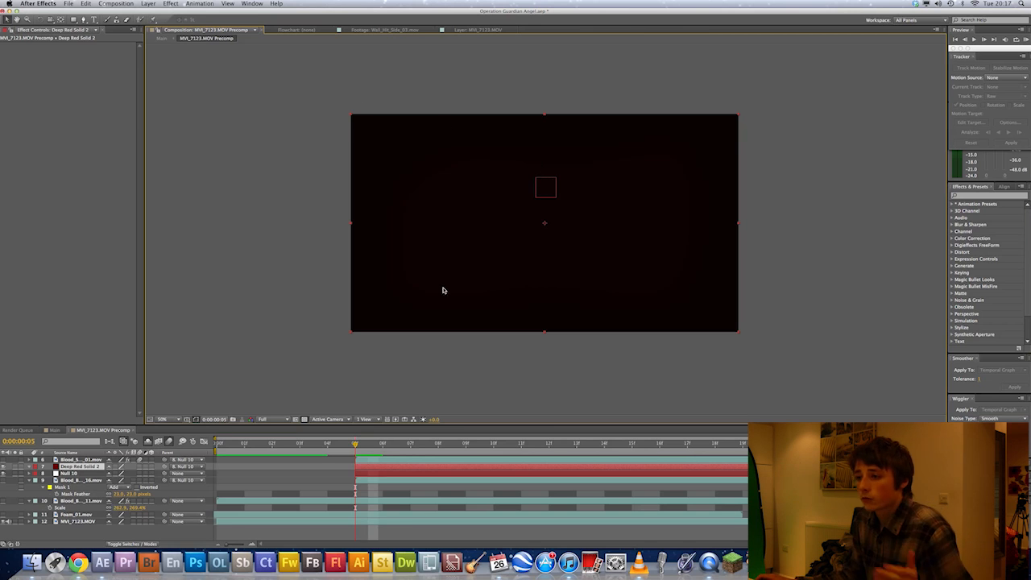
click(83, 19)
scroll(456, 203, down, 3)
scroll(512, 206, up, 4)
click(489, 172)
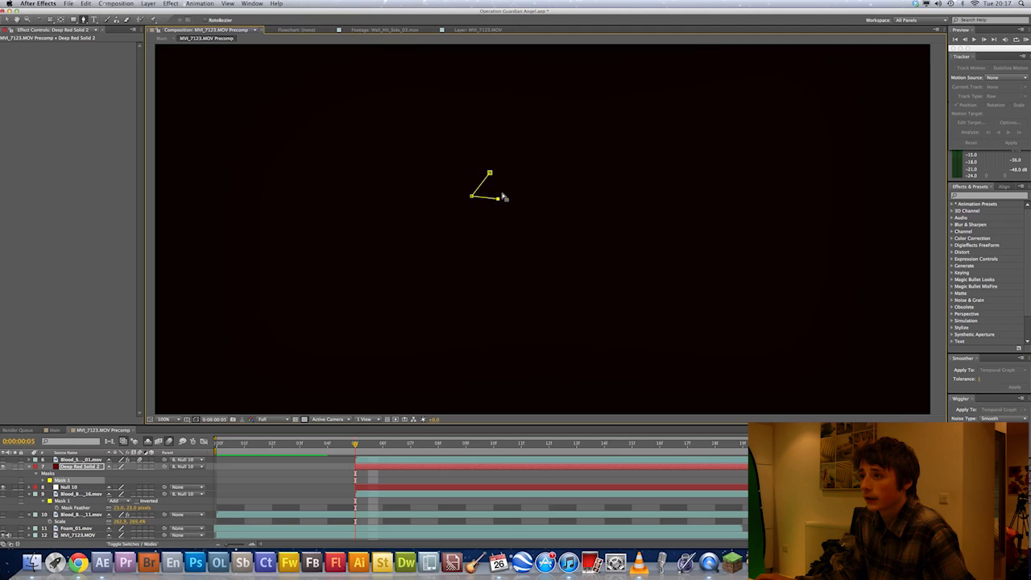
key(ctrl+z)
key(ctrl+z)
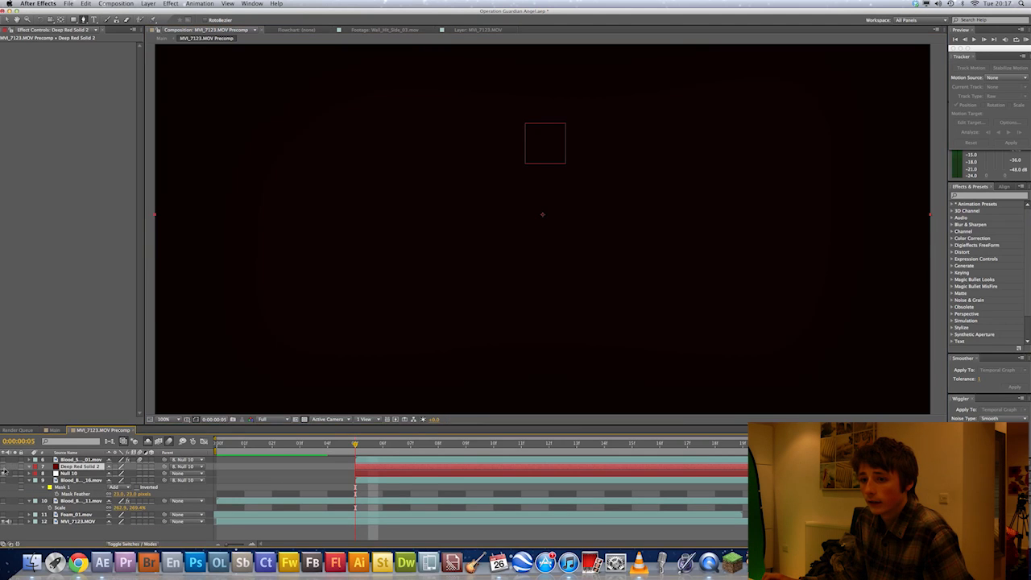
Hide the Deep Red Solid 2 layer, draw a small closed Pen tool mask around the soldier's eye, and show the layer again.
click(4, 467)
click(516, 116)
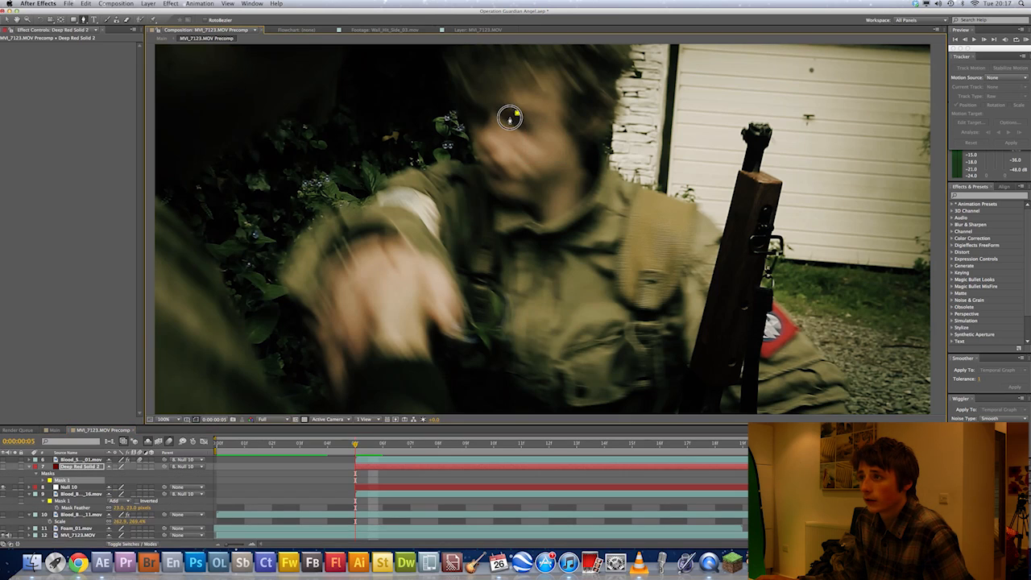
click(517, 114)
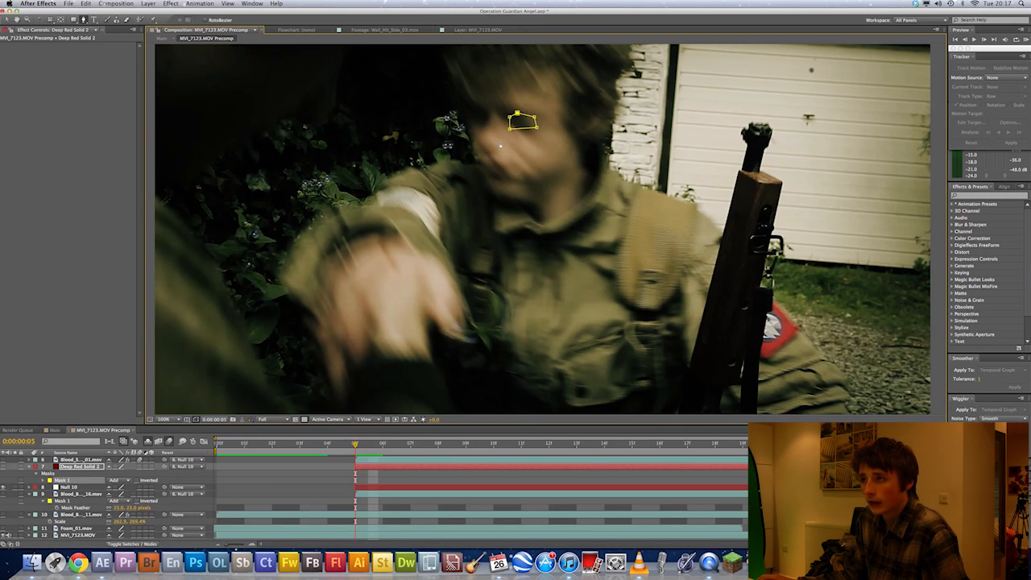
click(4, 467)
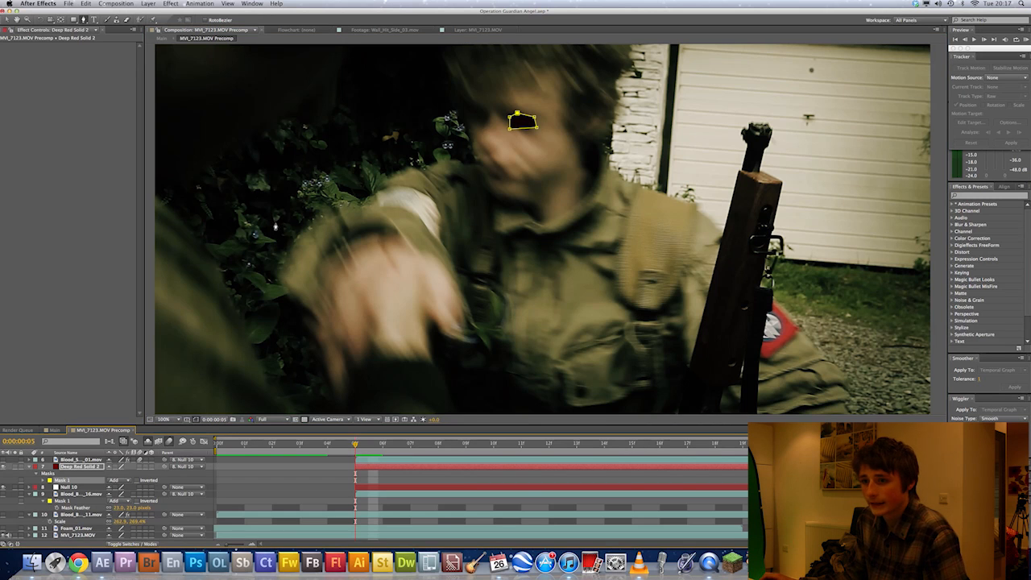
Set the Mask Feather of the new eye mask on Deep Red Solid 2 to 80 pixels and deselect the layer.
key(f)
drag(119, 481, 155, 479)
click(321, 145)
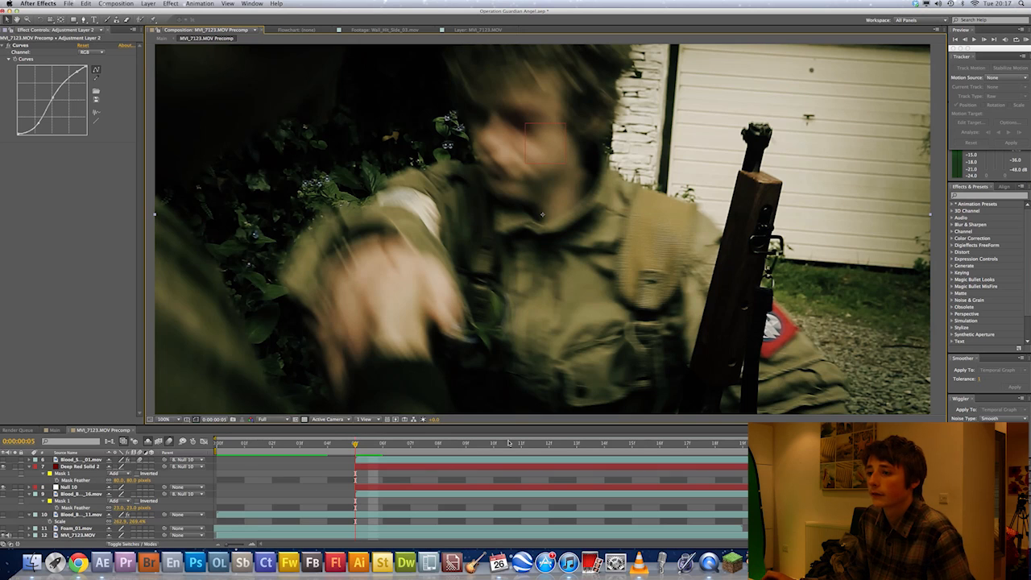
Undo the feathering, the redrawn mask and the mask deletion to restore the original eye mask on Deep Red Solid 2.
key(ctrl+z)
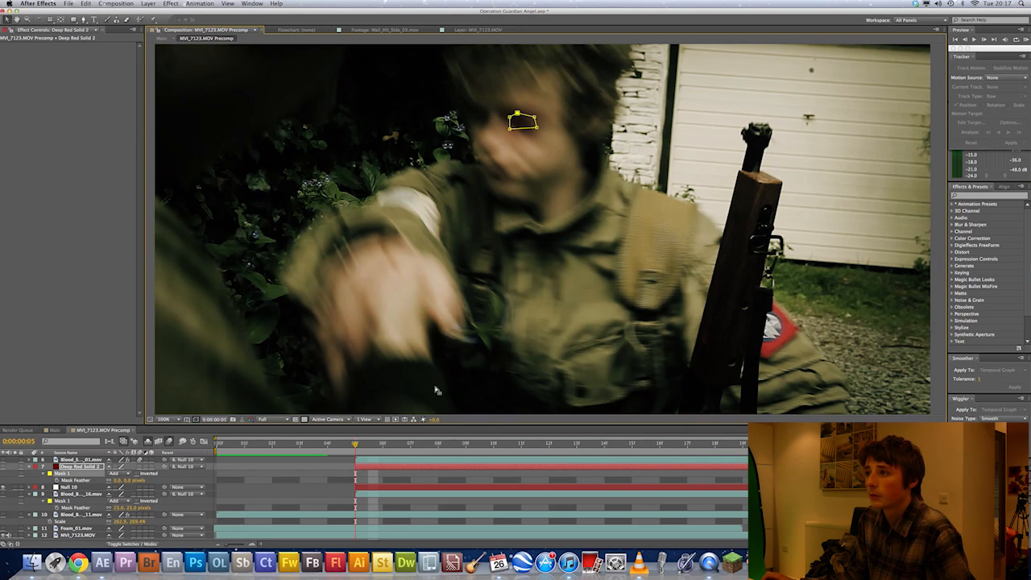
key(super+z)
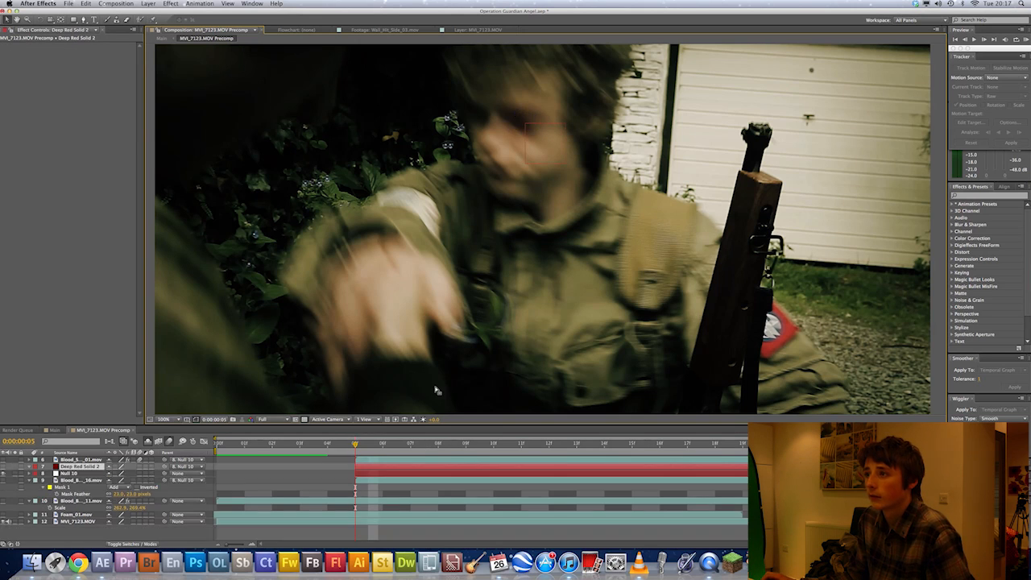
key(super+z)
click(440, 228)
Examine how the feathered dark red mask blends over the soldier's eye, up close and within the full frame.
scroll(444, 226, down, 1)
scroll(515, 190, up, 1)
drag(517, 178, 509, 226)
scroll(511, 227, up, 1)
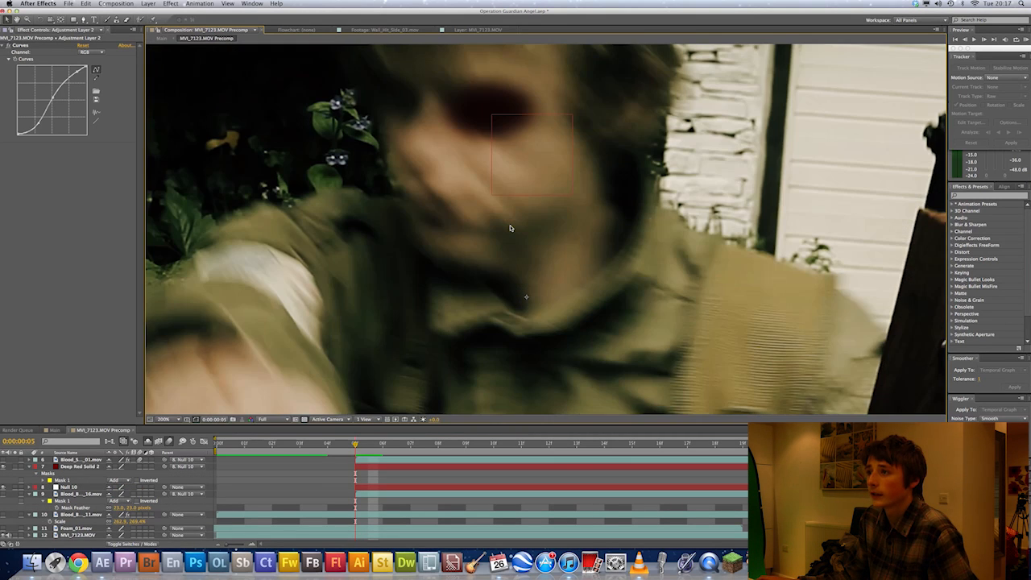
scroll(487, 235, up, 2)
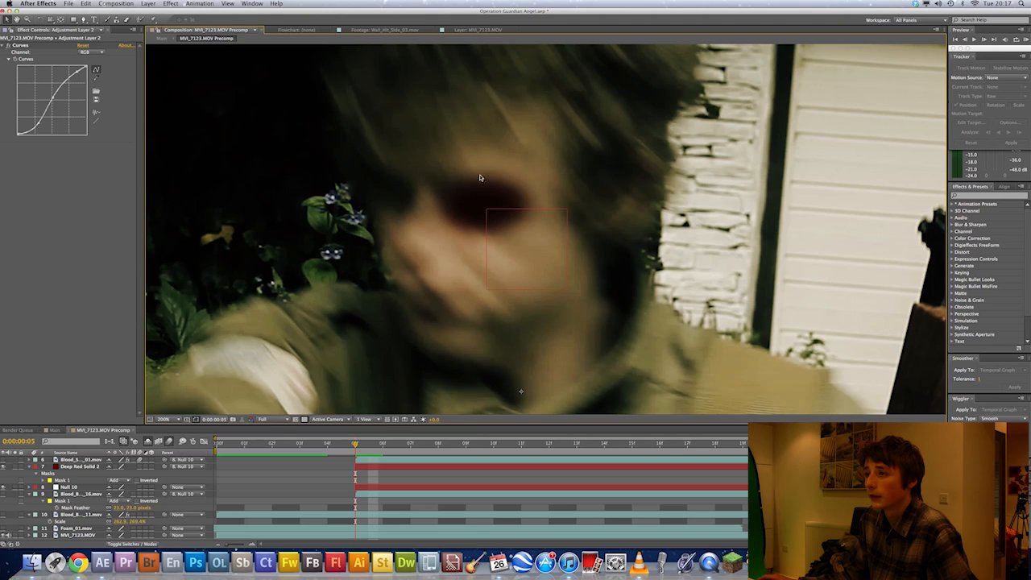
scroll(379, 230, down, 2)
scroll(375, 254, up, 1)
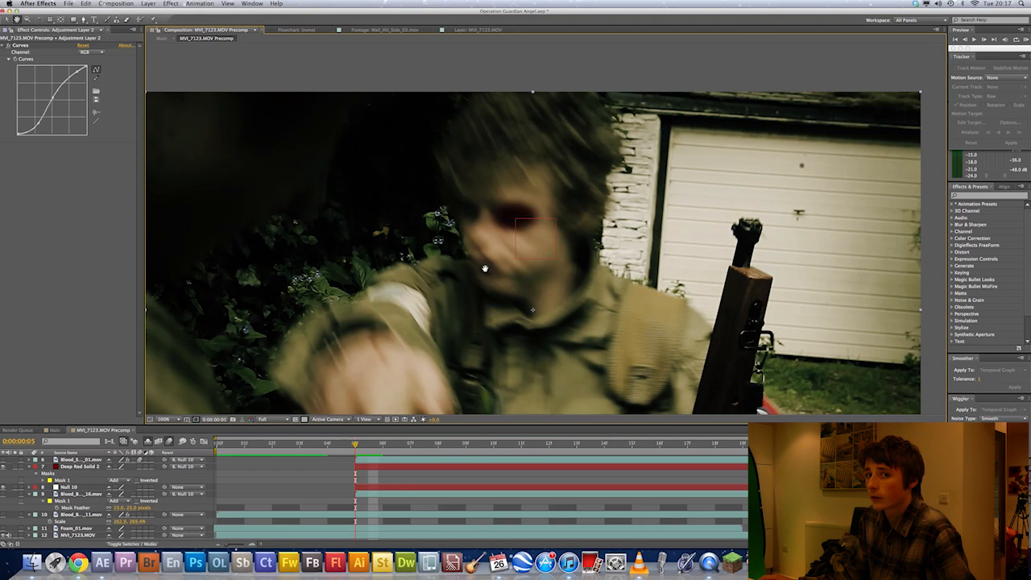
drag(486, 287, 481, 256)
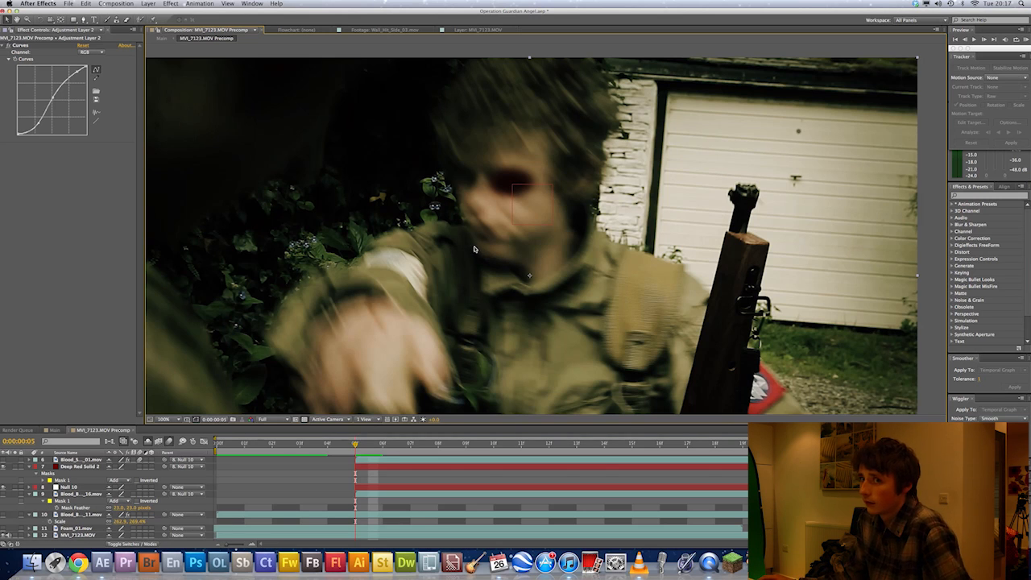
scroll(500, 309, down, 1)
scroll(473, 311, up, 1)
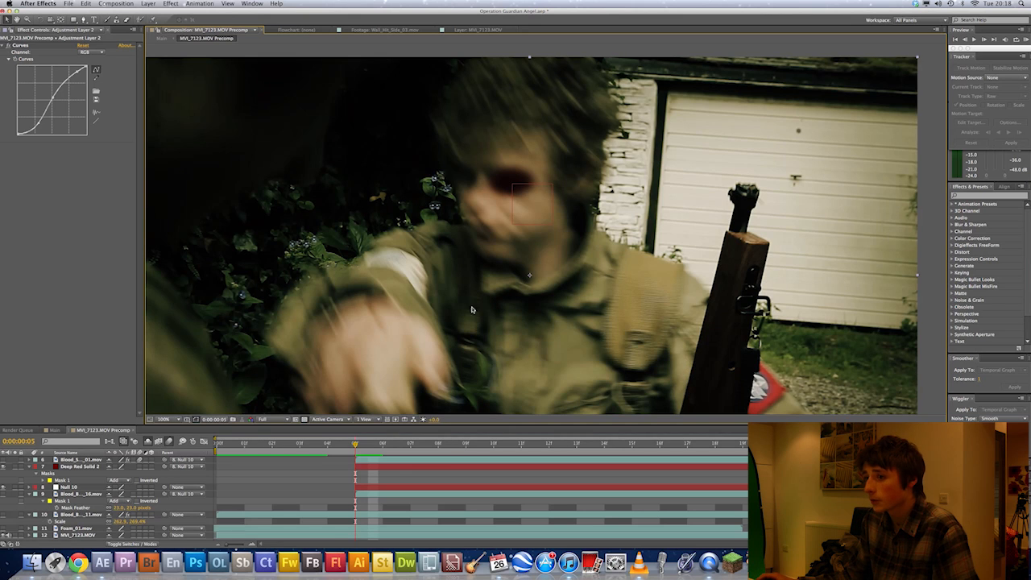
Parent the Deep Red Solid 2 layer to the Null 10 layer and deselect it.
click(399, 469)
drag(164, 469, 84, 489)
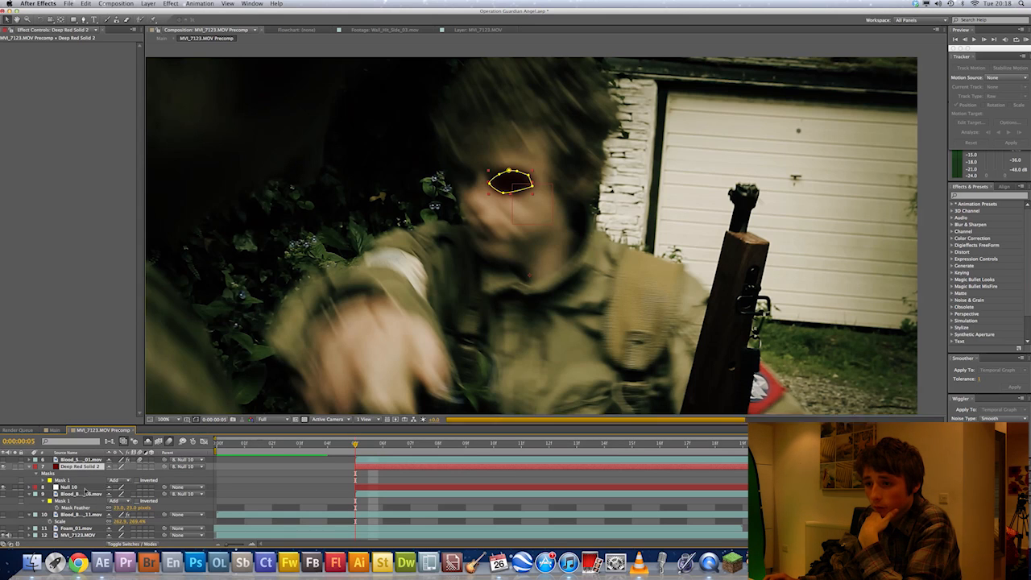
click(272, 476)
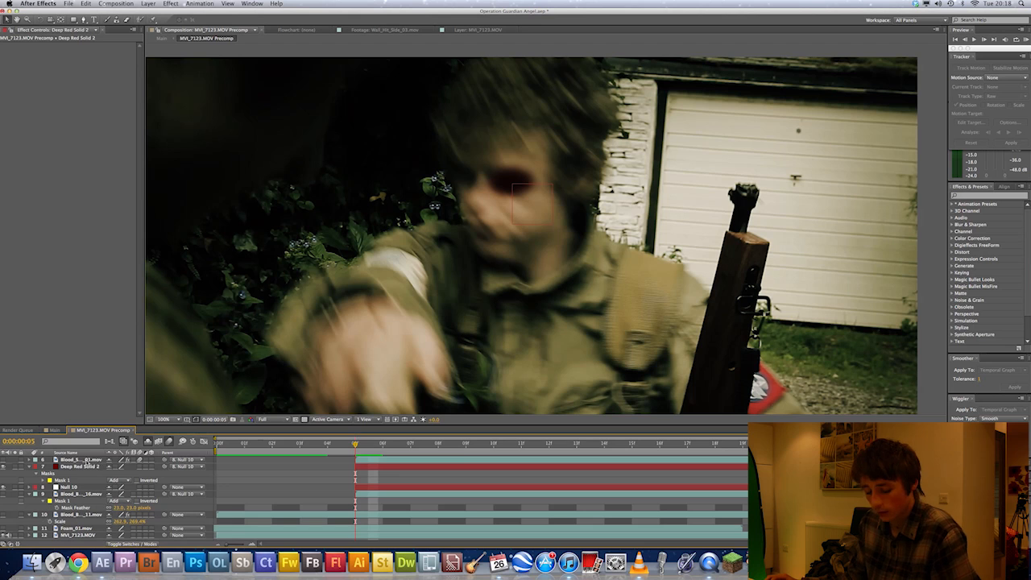
Review the motion blur shutter angle and shutter phase in the precomp's advanced composition settings, then close them.
key(super+k)
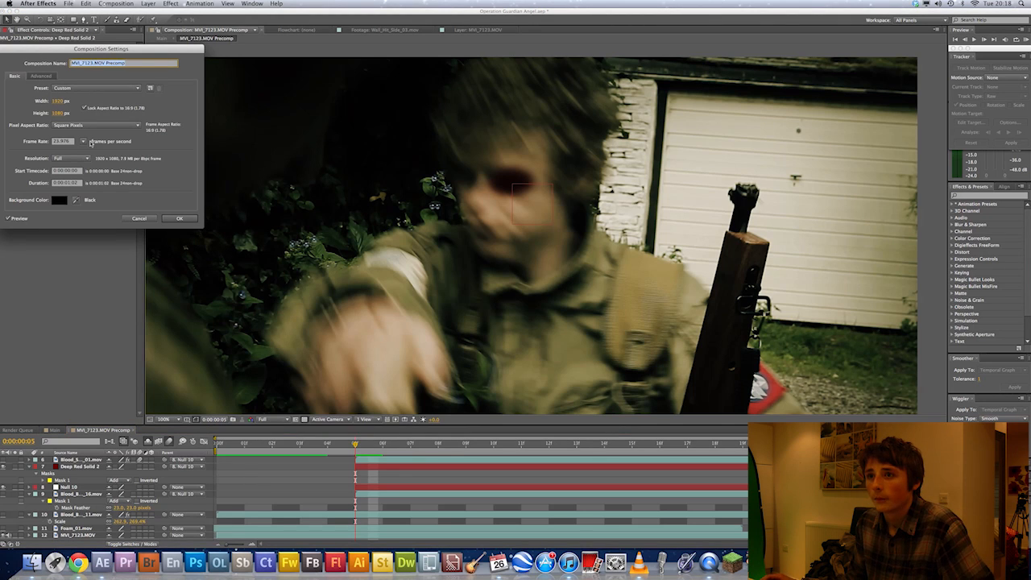
click(36, 76)
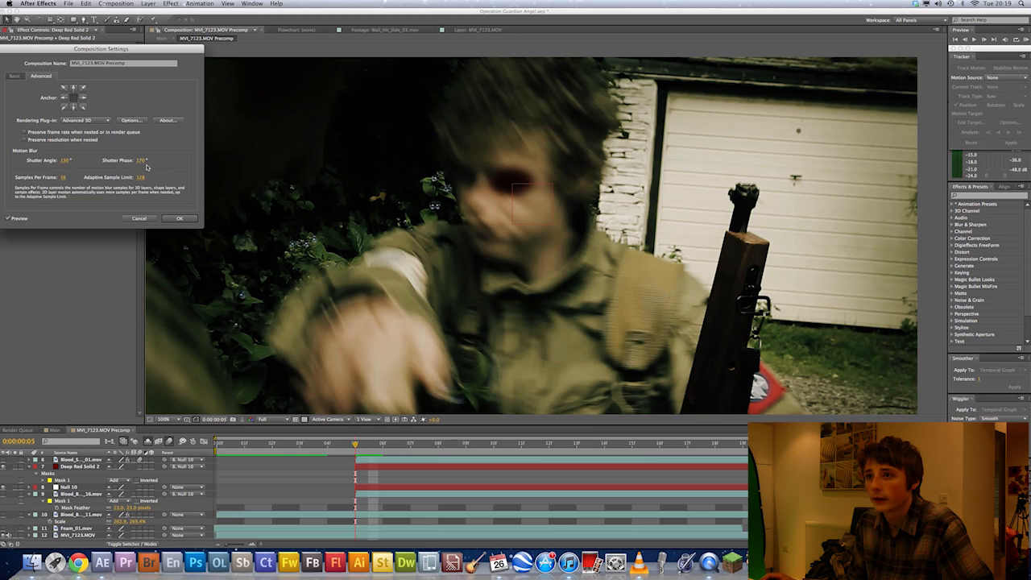
click(176, 218)
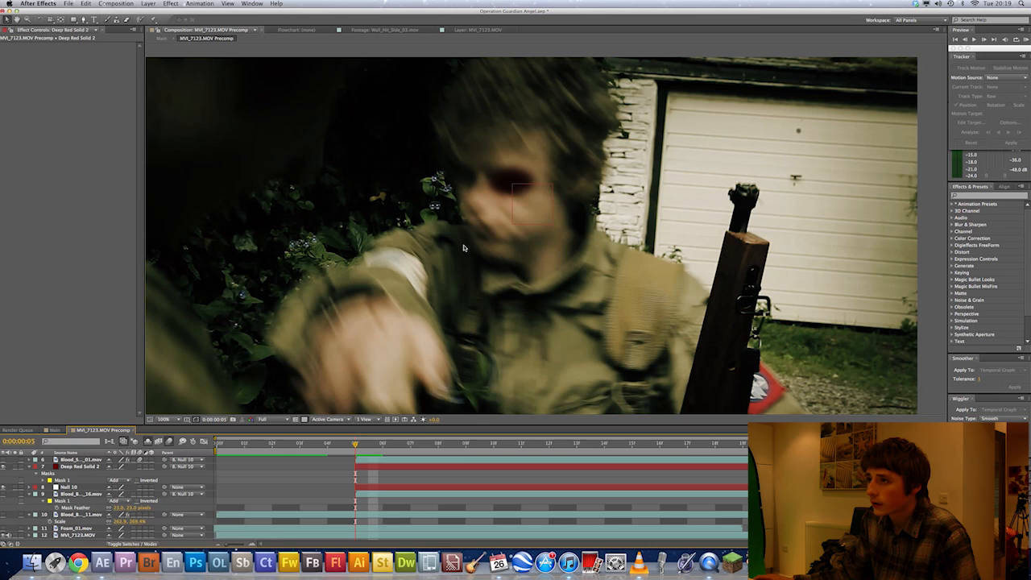
Step through the precomp from frame 5 to frame 18 to check that the masked wound follows the soldier's eye.
drag(397, 456, 452, 442)
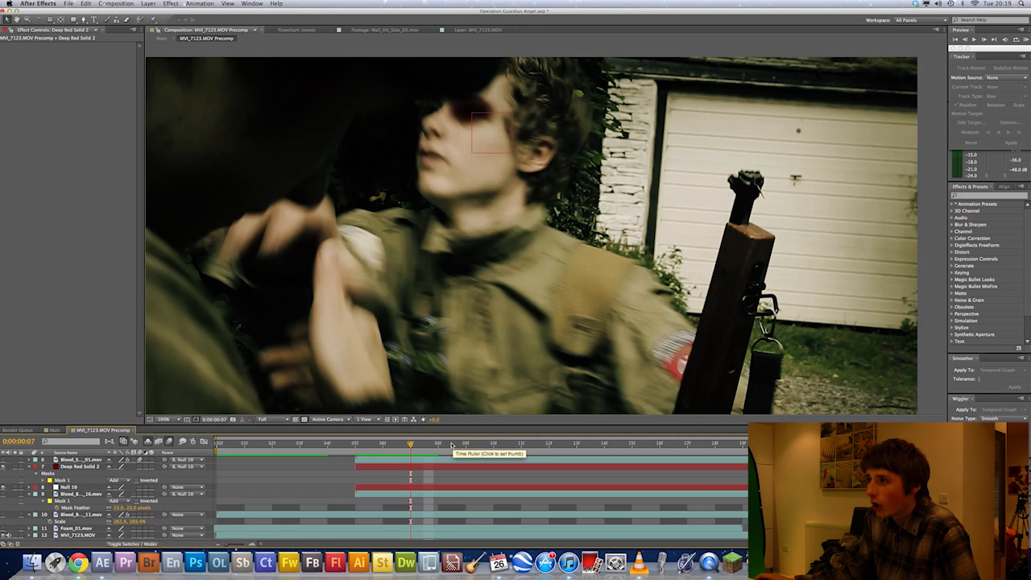
click(452, 444)
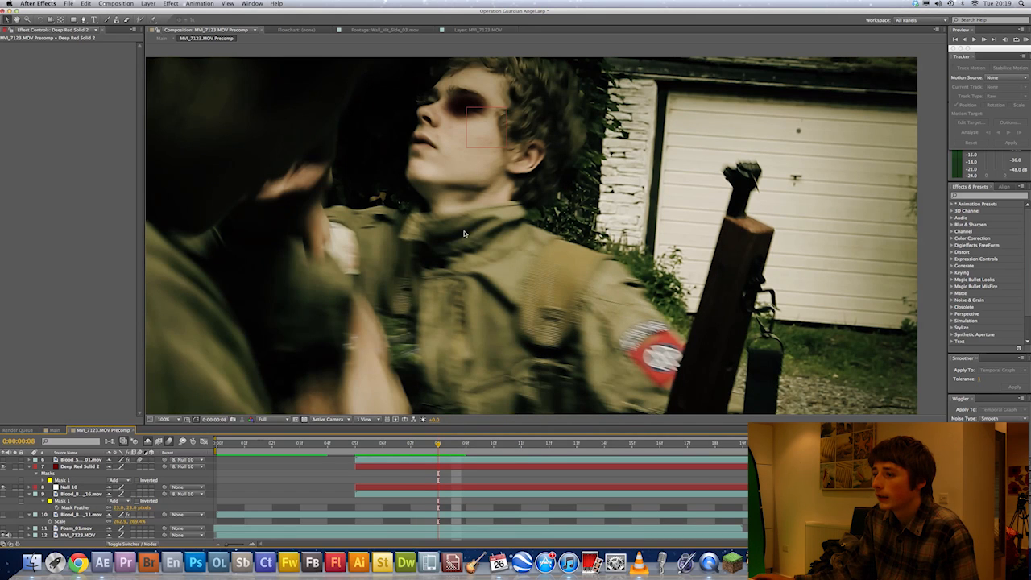
click(546, 444)
click(596, 444)
click(657, 444)
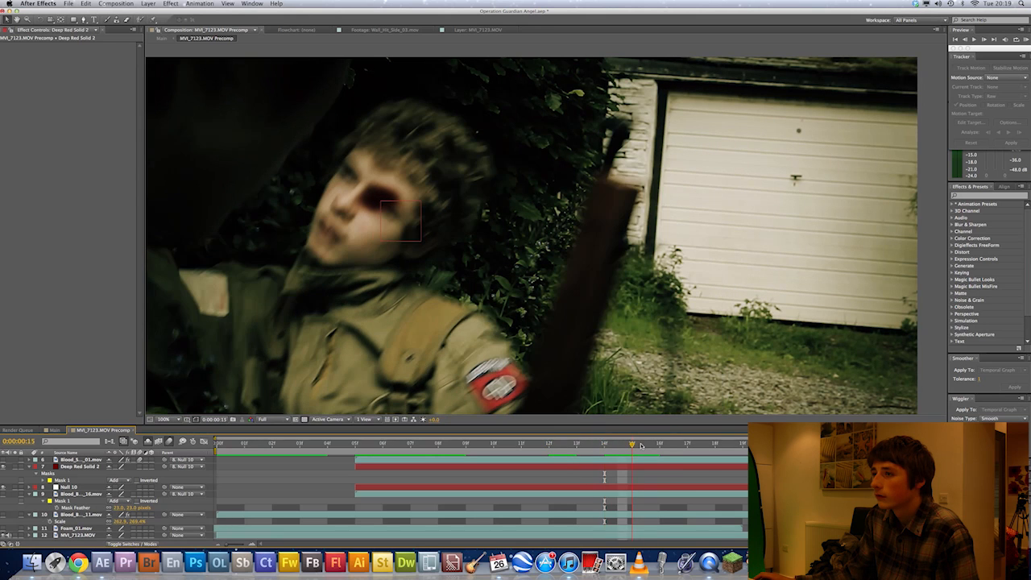
click(692, 445)
click(714, 445)
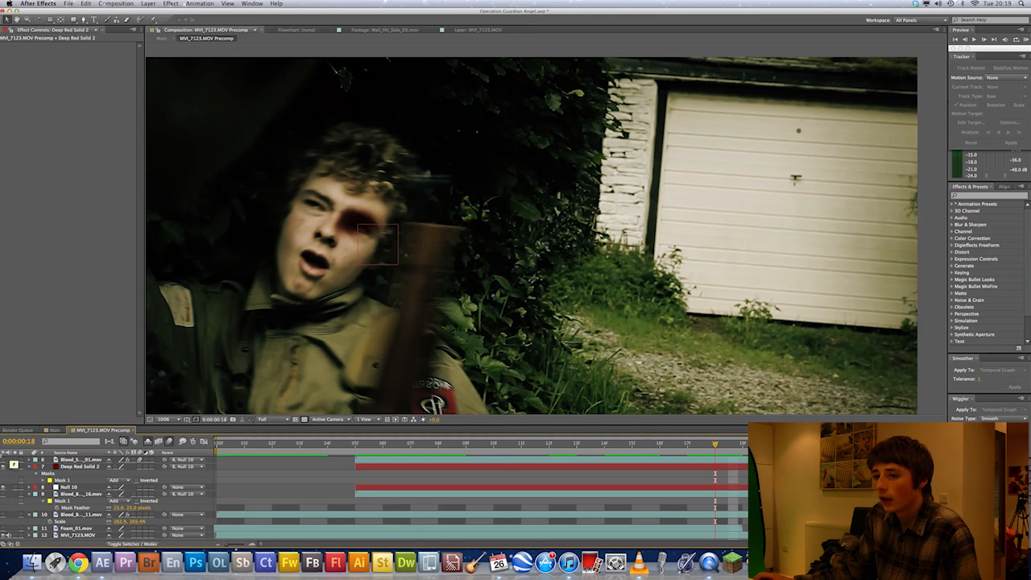
click(95, 467)
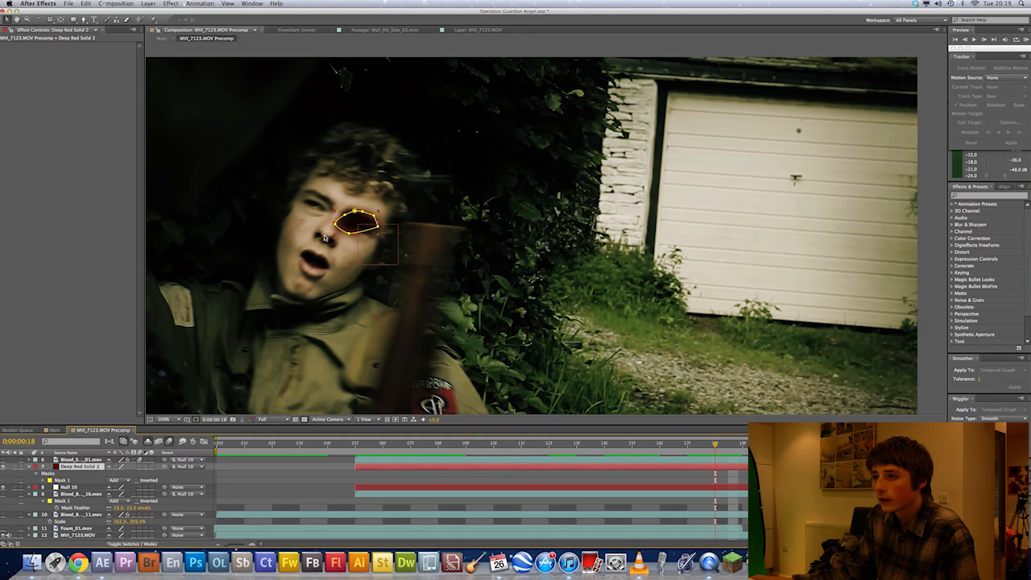
click(258, 347)
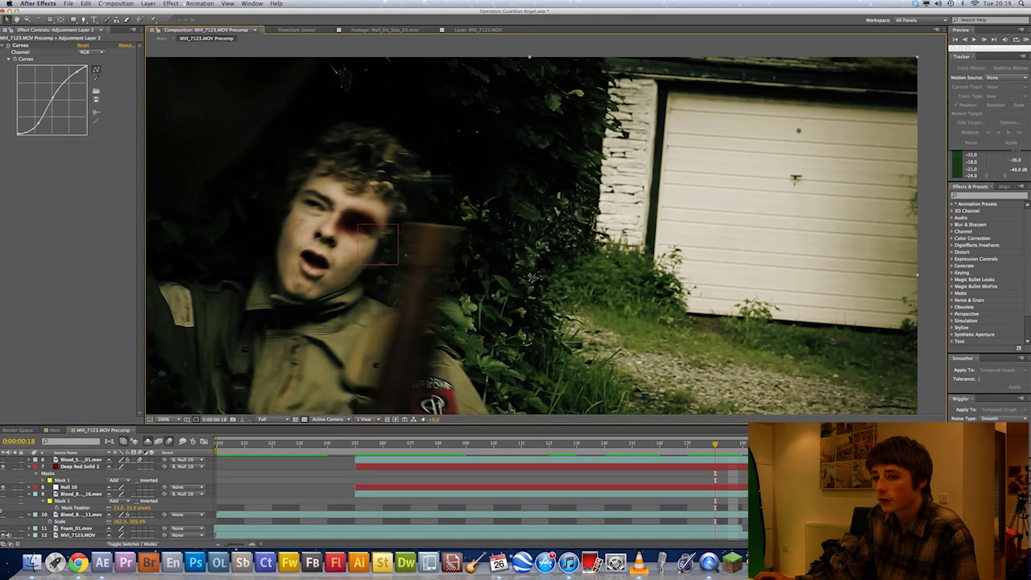
Make the Blood_Burst_16.mov layer visible, play it in the precomp and on its own, and return to the precomp view.
click(3, 494)
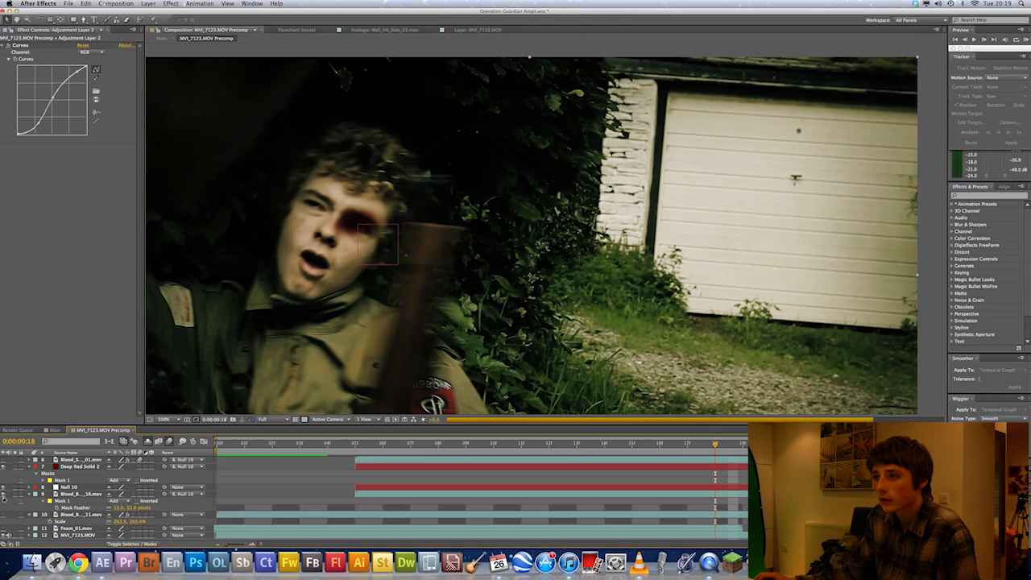
key(space)
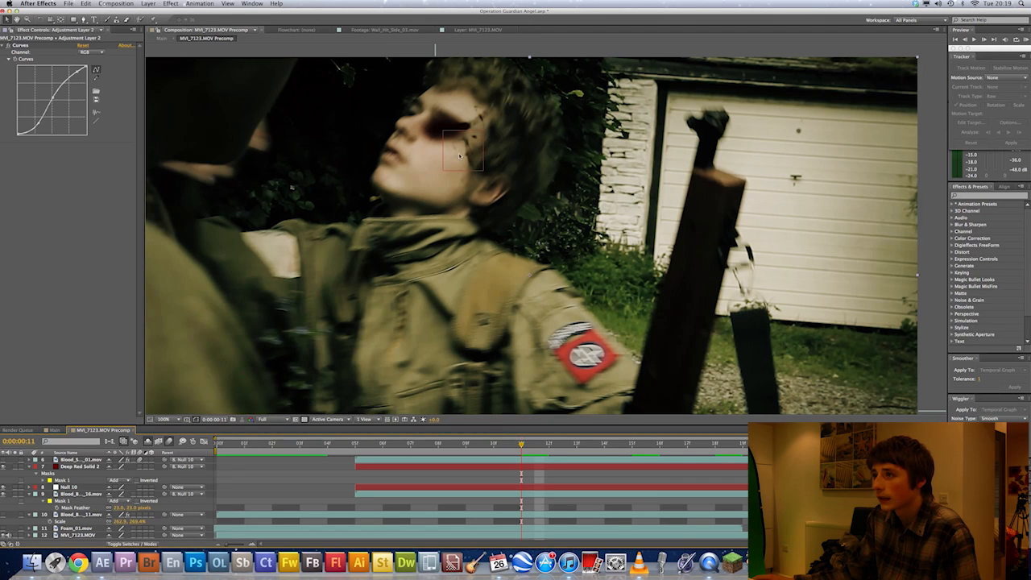
double_click(80, 495)
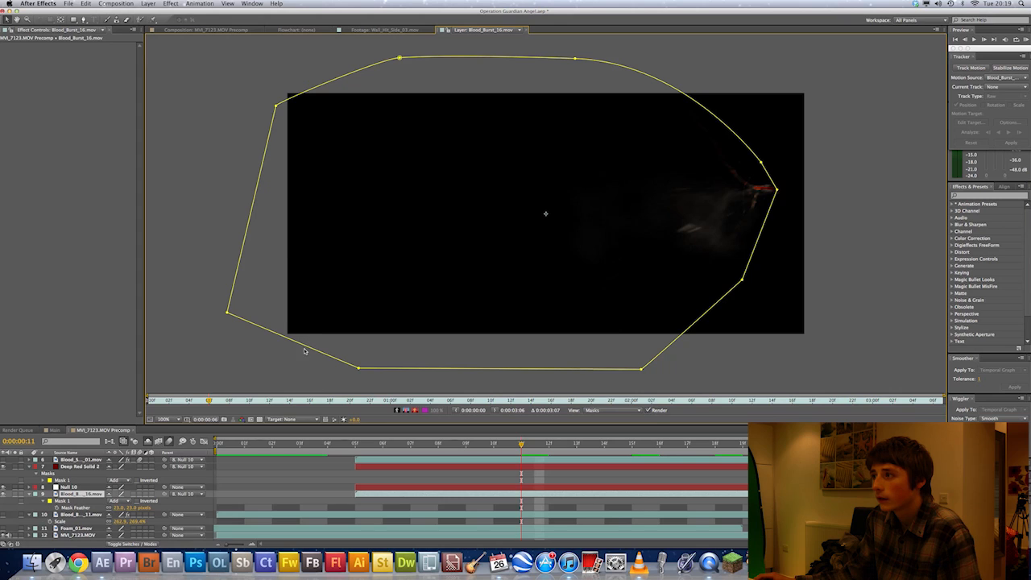
key(space)
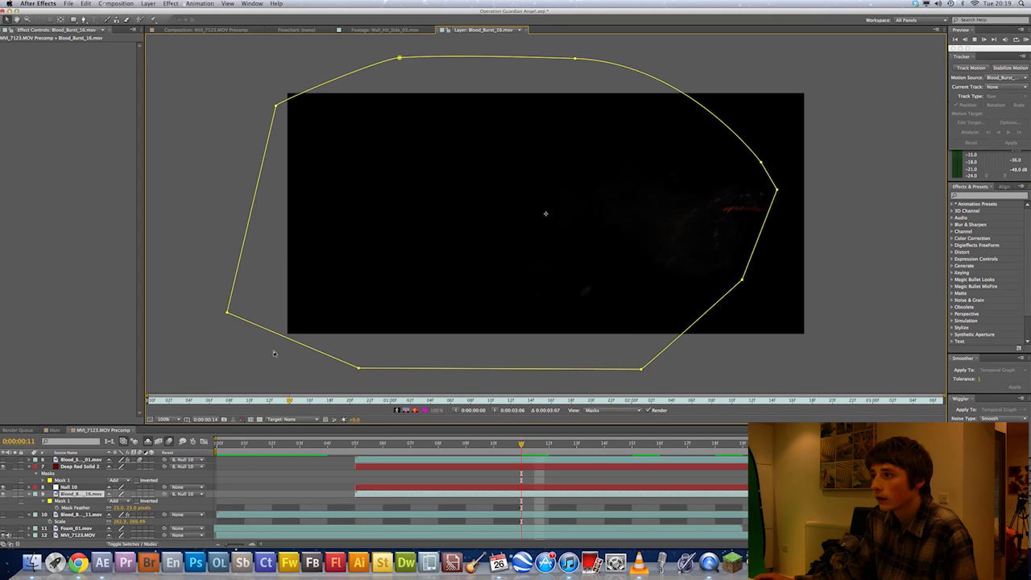
drag(296, 407, 169, 400)
click(208, 30)
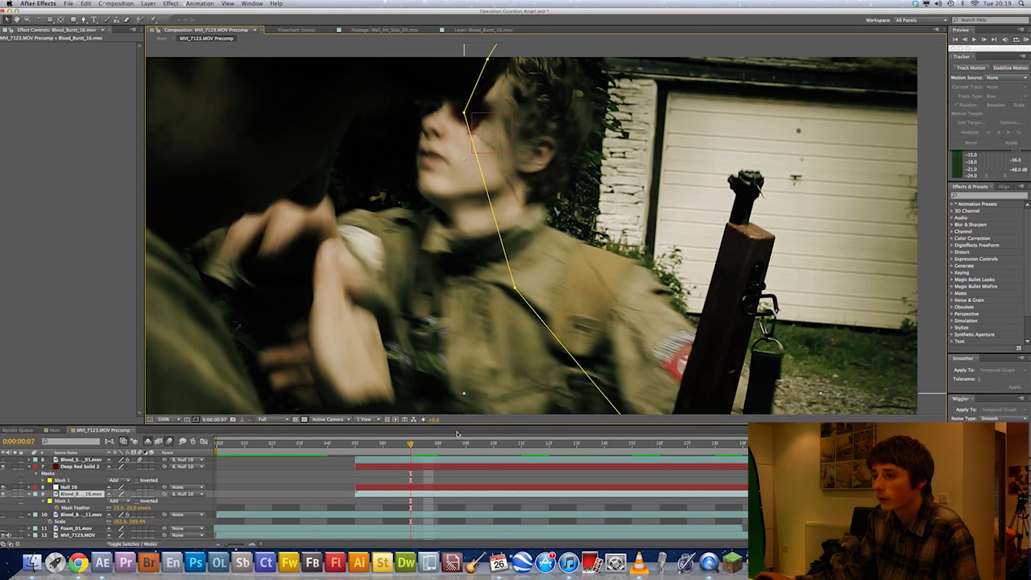
Move the playhead to frame 10 and make the Blood_Splat_01.mov layer visible.
click(474, 466)
click(493, 448)
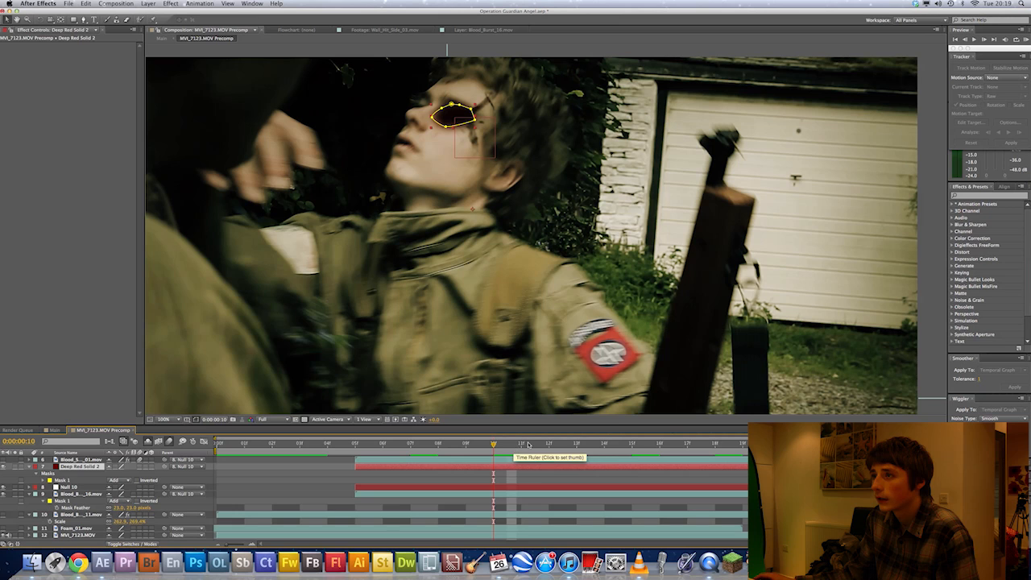
click(3, 459)
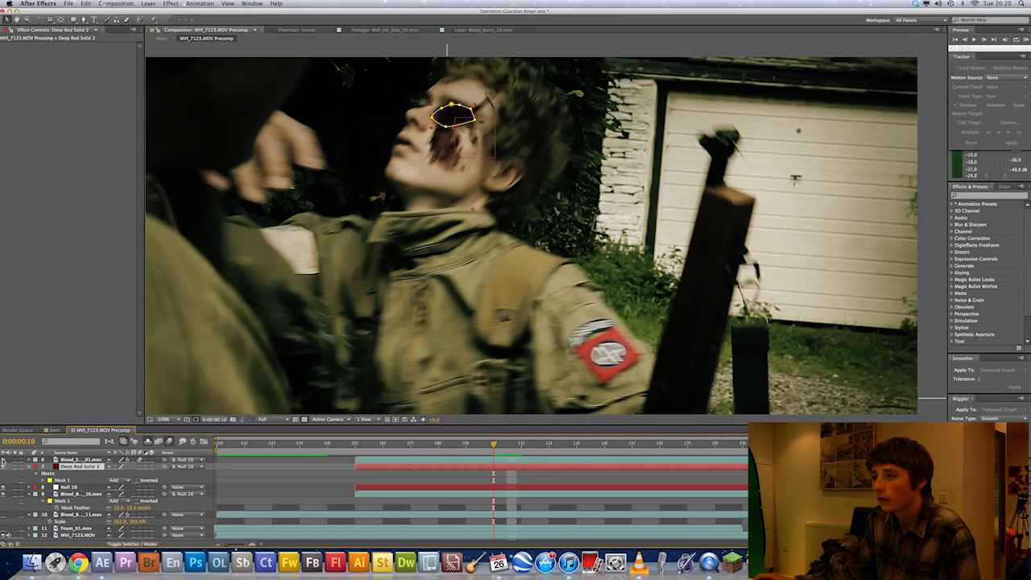
Open the Blood_Splat_01.mov layer on its own, play it, and scrub its opening frames against the transparency grid.
double_click(481, 462)
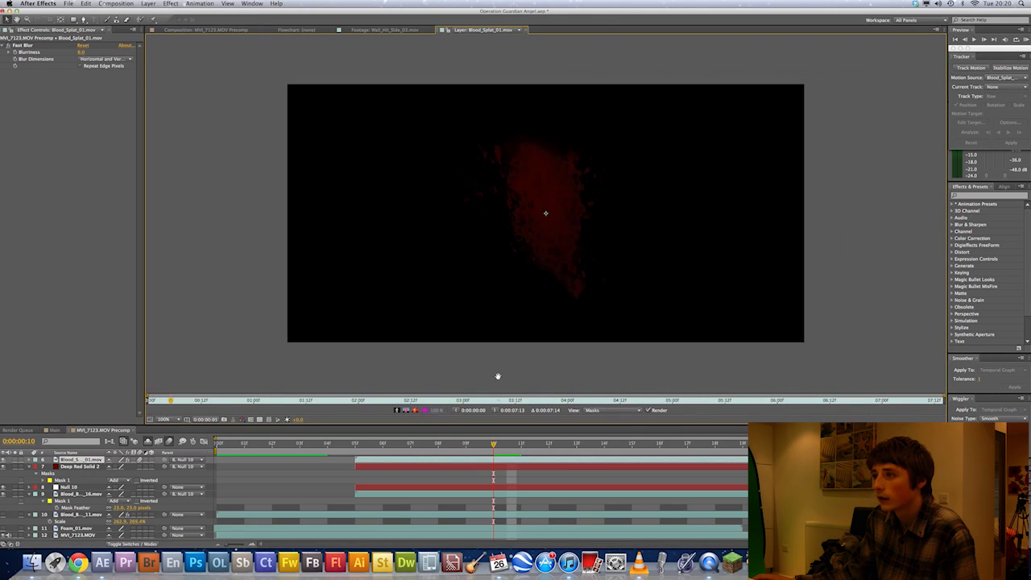
key(space)
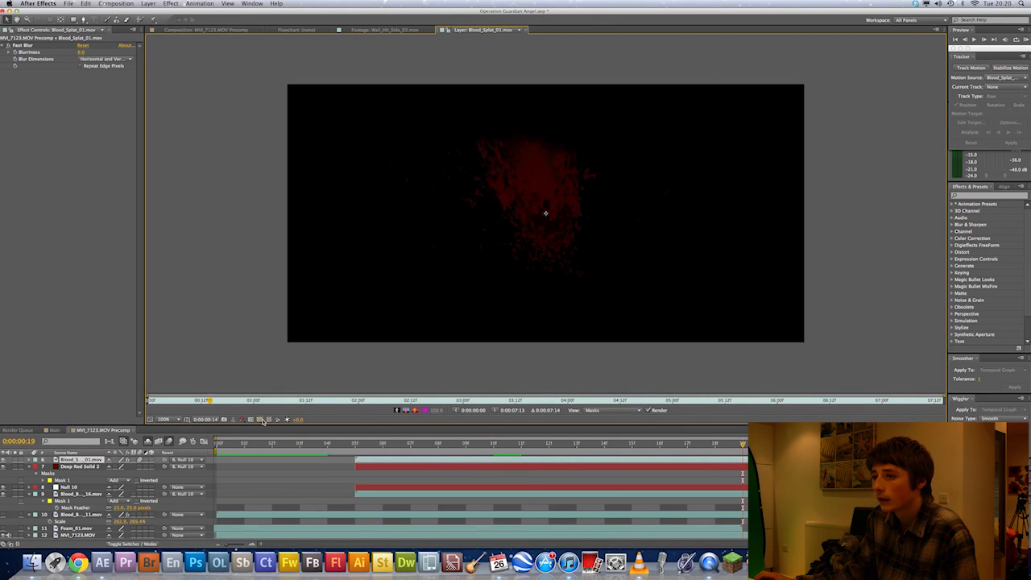
click(263, 419)
drag(205, 400, 155, 400)
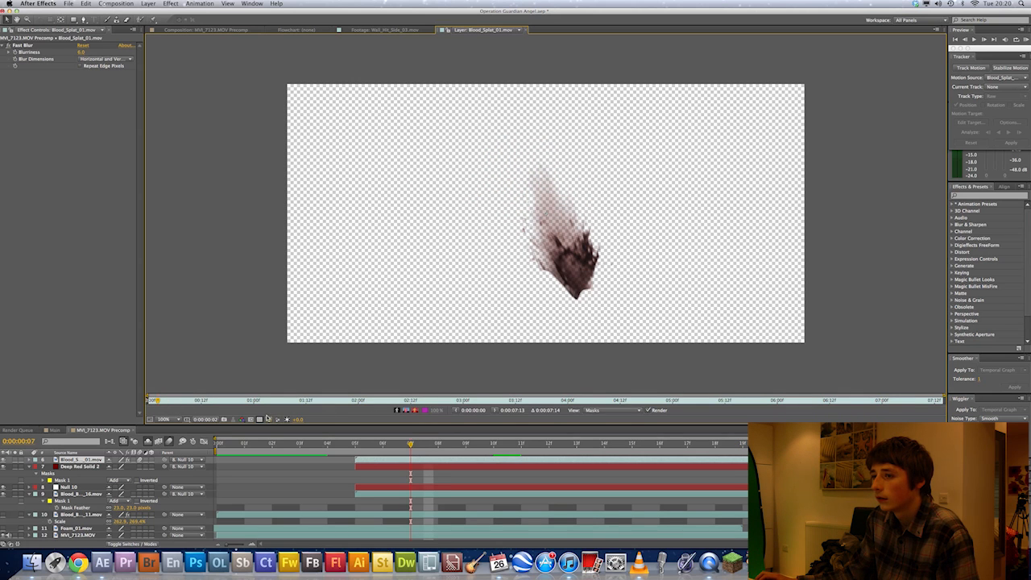
Return to the precomp at frame 10 and compare the Blood_Splat_01.mov layer with its motion blur off and on.
click(261, 419)
click(229, 29)
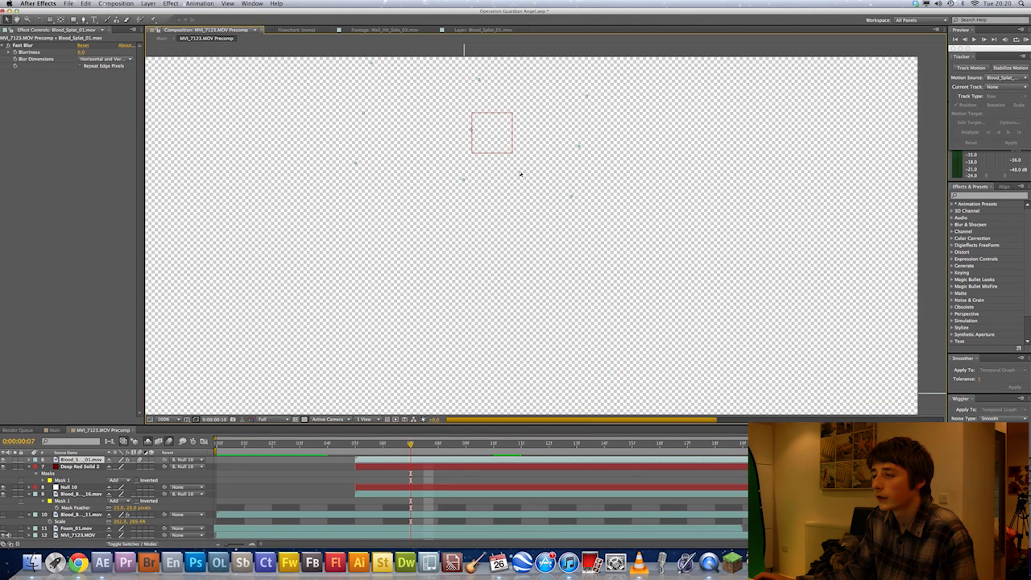
click(438, 444)
click(494, 444)
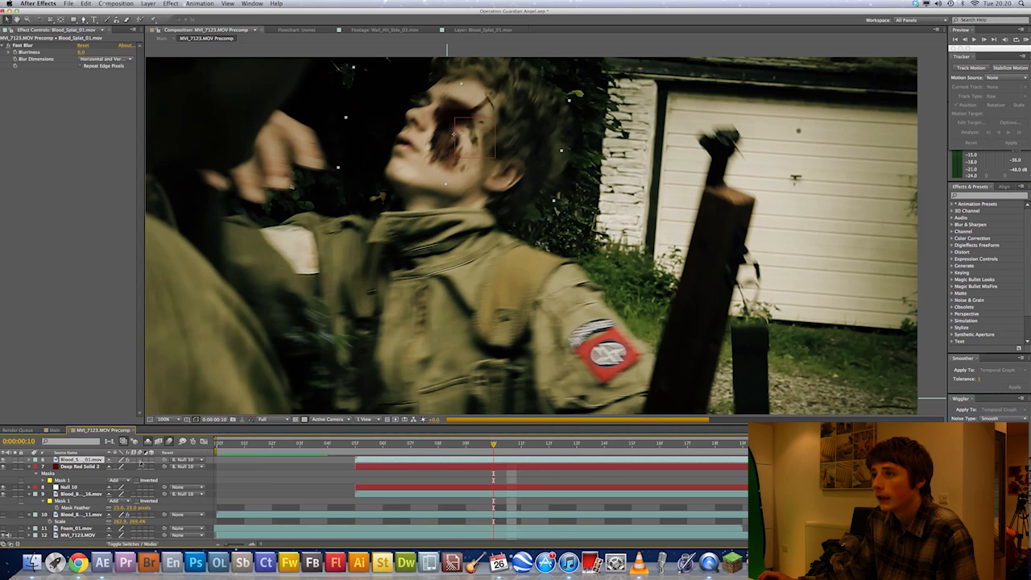
click(140, 461)
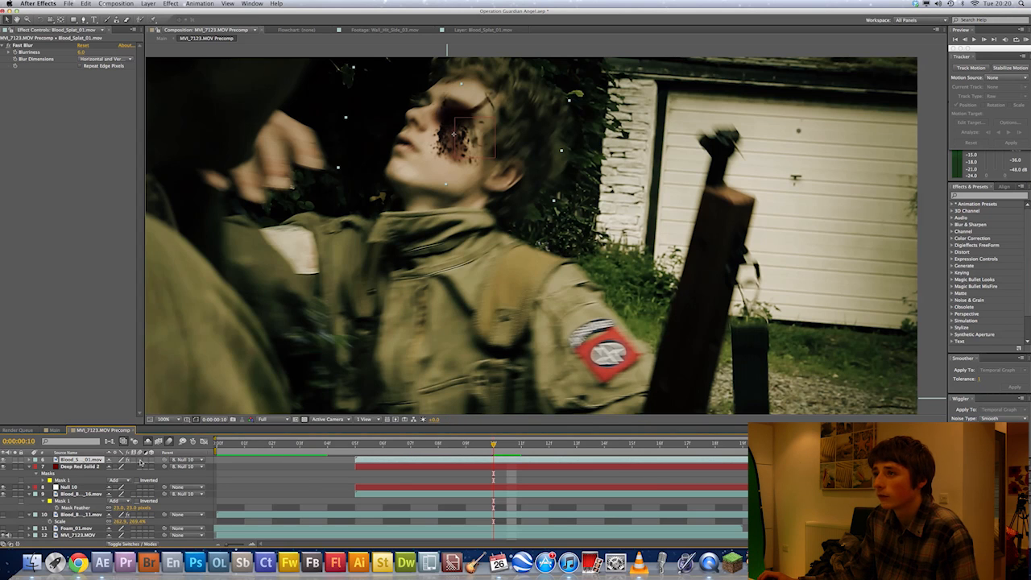
click(140, 461)
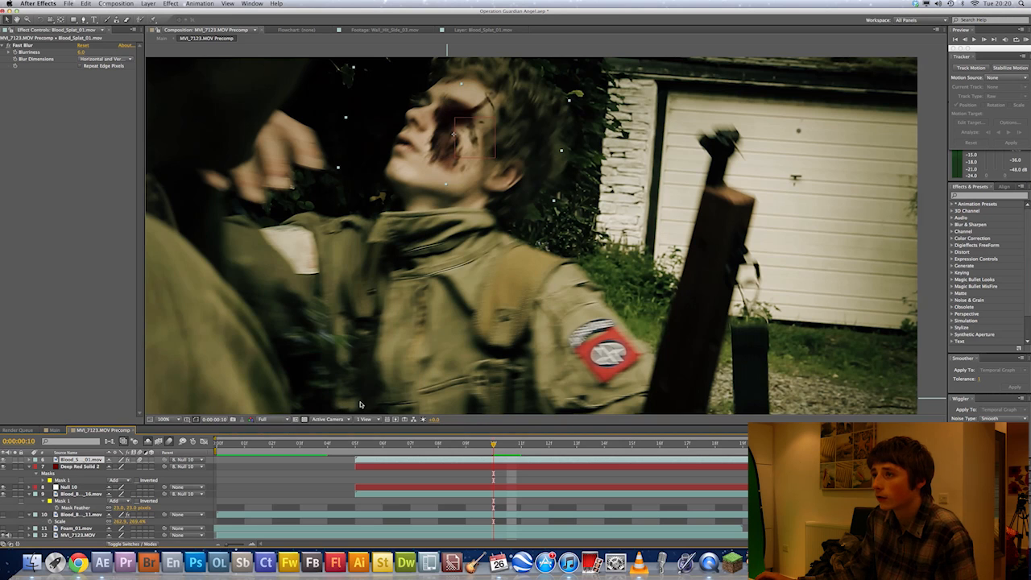
Scrub the precomp from frame 10 to frame 21 to check that the blood splat follows the soldier's eye.
click(526, 447)
click(683, 447)
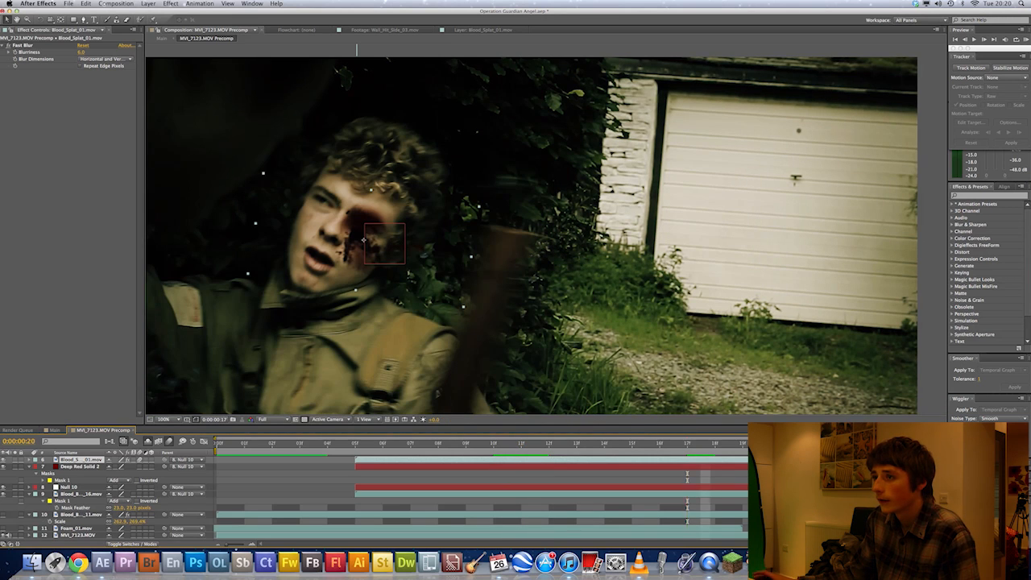
key(Page_Down)
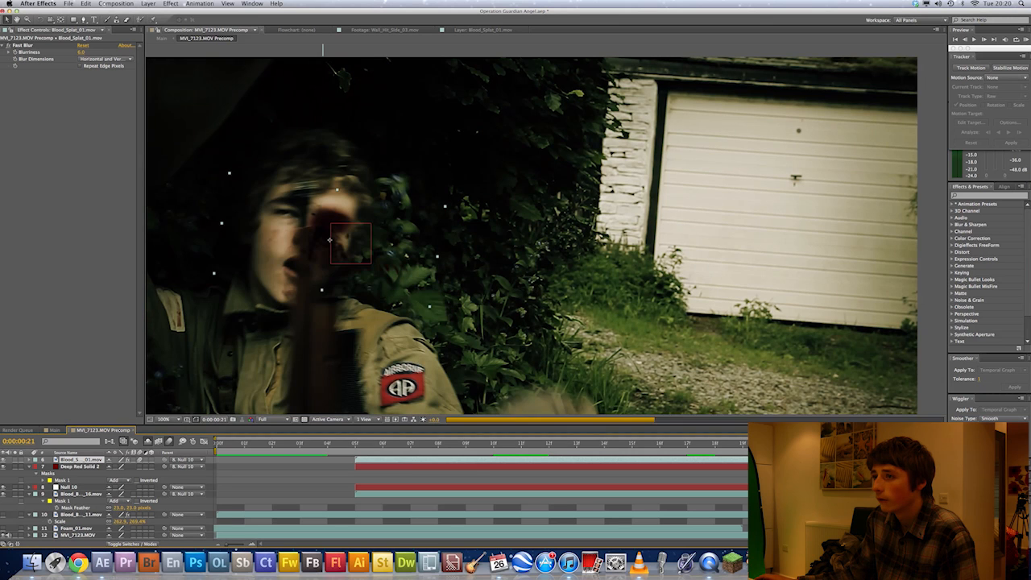
Make the Blood_Burst_11.mov and Foam_01.mov layers visible at frame 0 and play the precomp up to frame 2.
drag(266, 448, 184, 448)
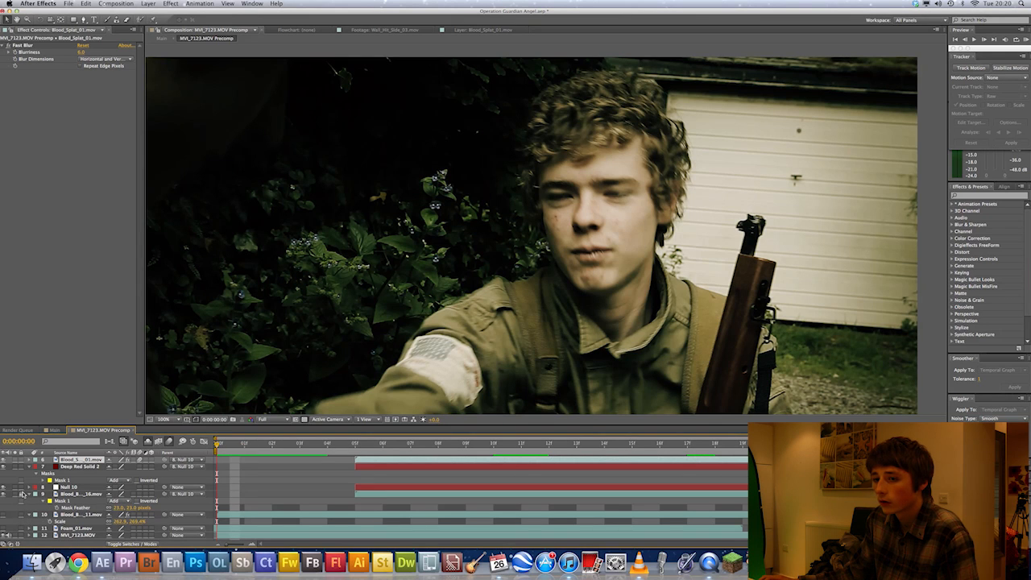
click(4, 515)
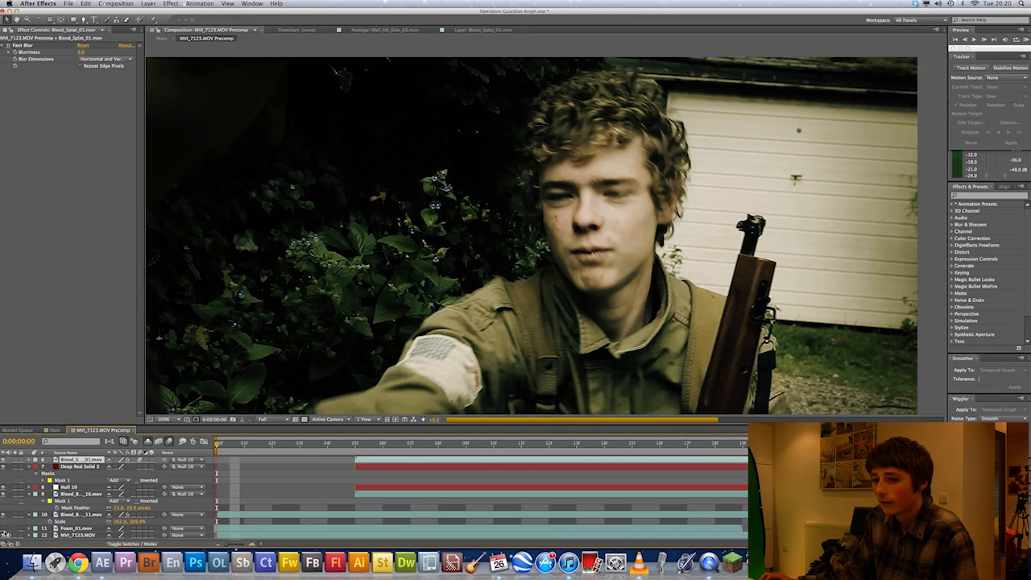
click(4, 529)
scroll(378, 309, down, 1)
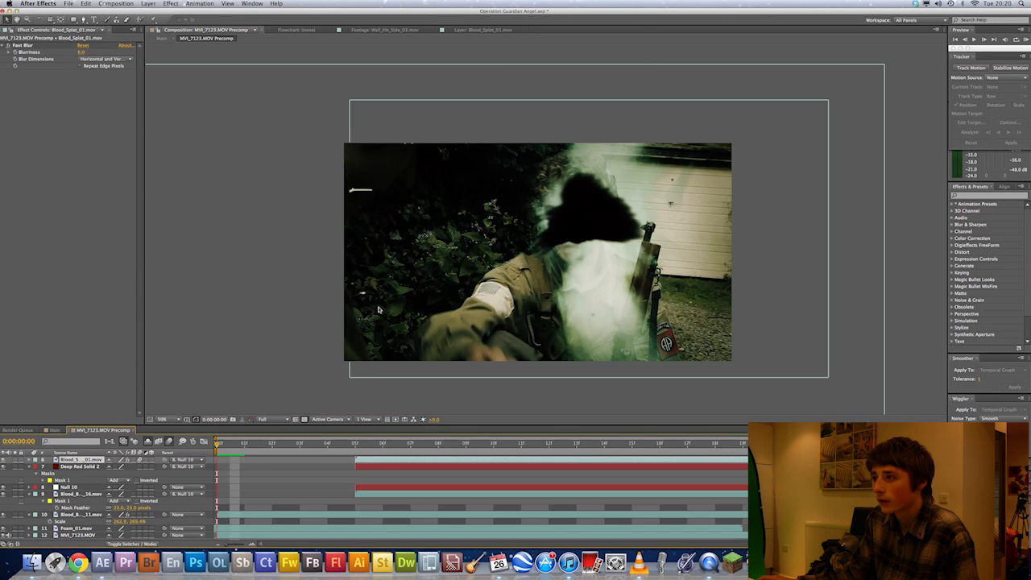
click(577, 307)
key(space)
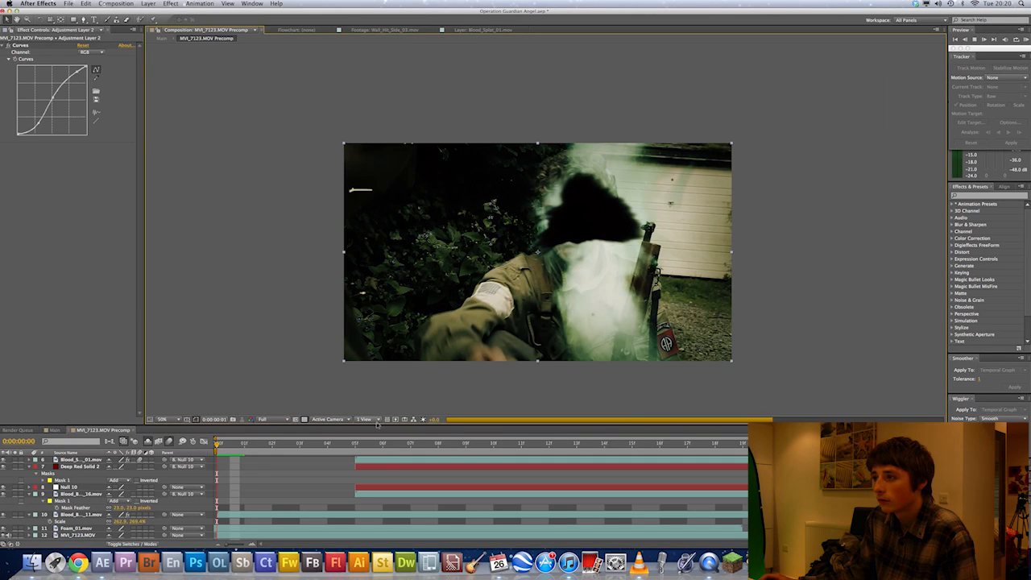
key(space)
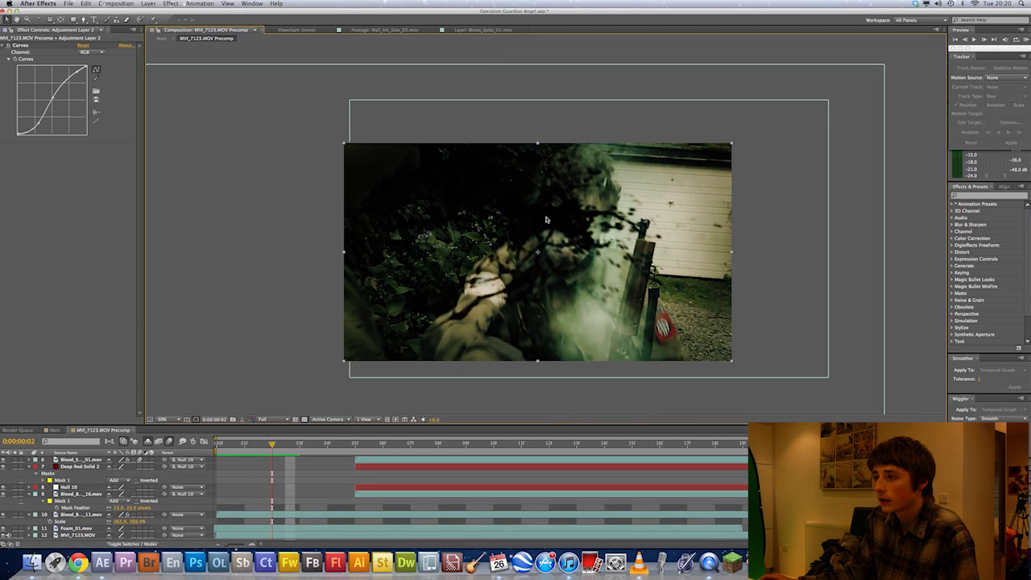
scroll(546, 228, up, 2)
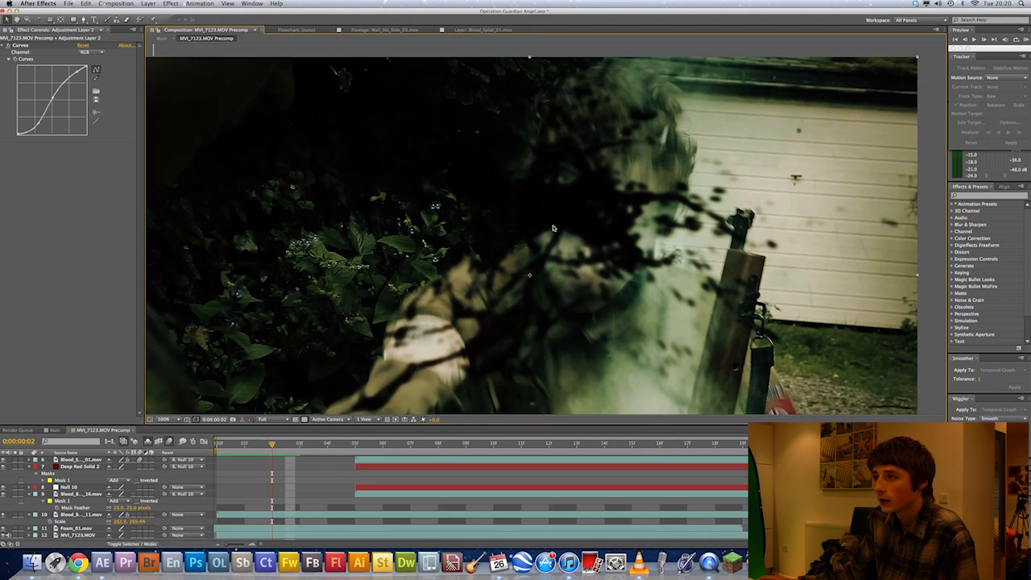
Show the layers' blending modes and choose Multiply for the Blood_Burst_11.mov layer.
click(87, 515)
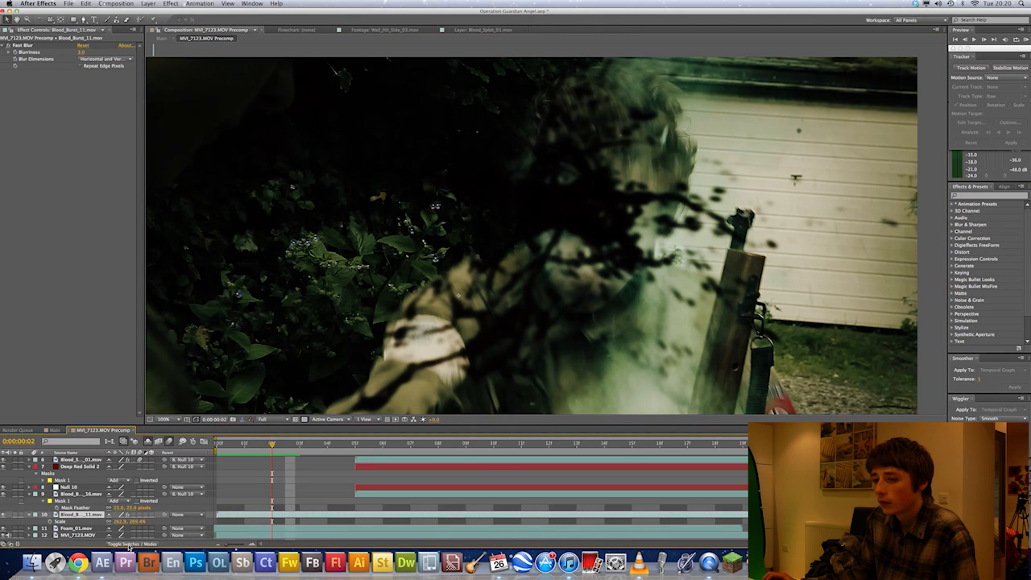
click(130, 545)
click(129, 519)
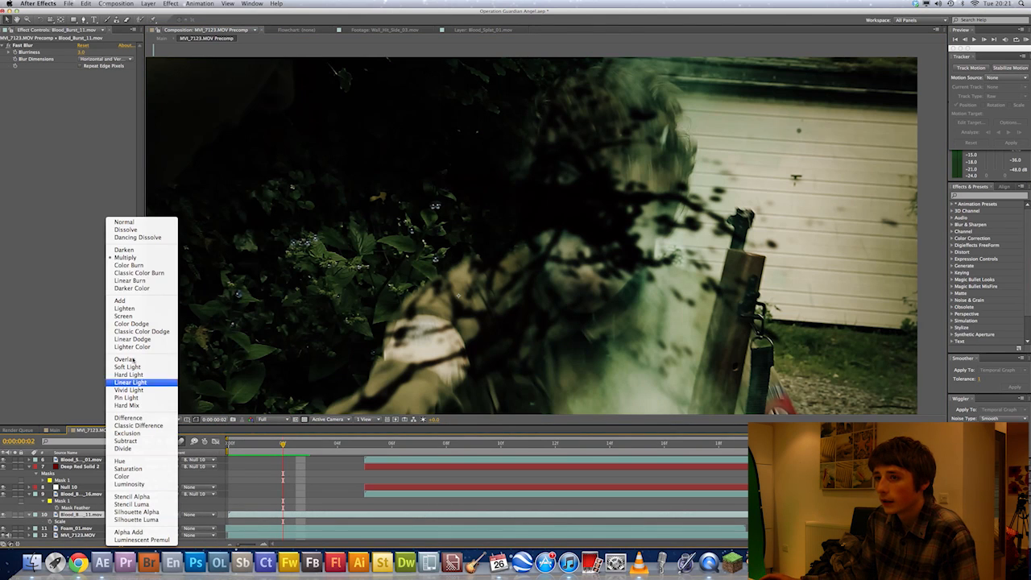
click(141, 257)
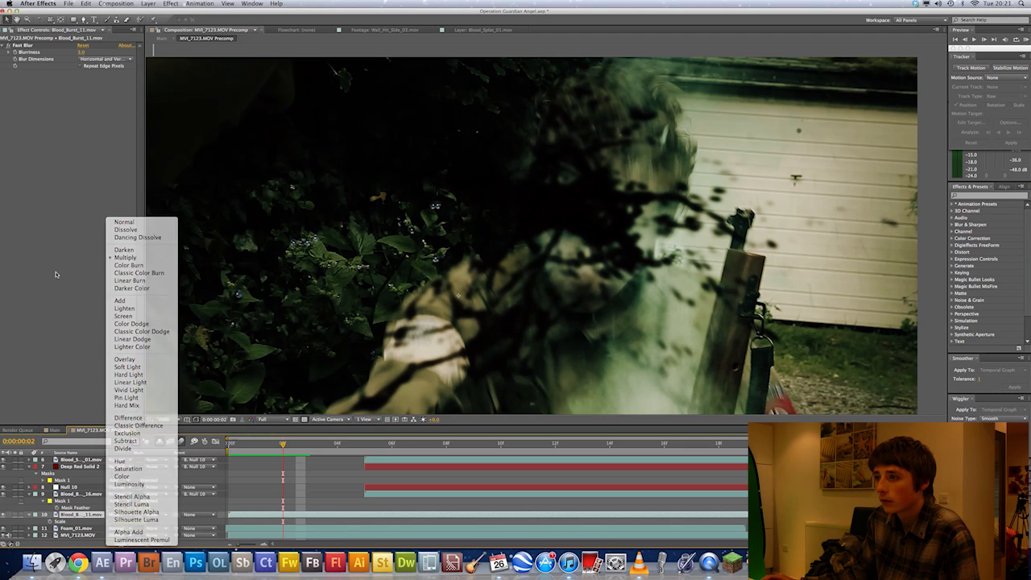
Play the precomp from frame 1 to review the Blood_Burst_11.mov layer over the footage, and return to frame 0.
click(245, 446)
key(space)
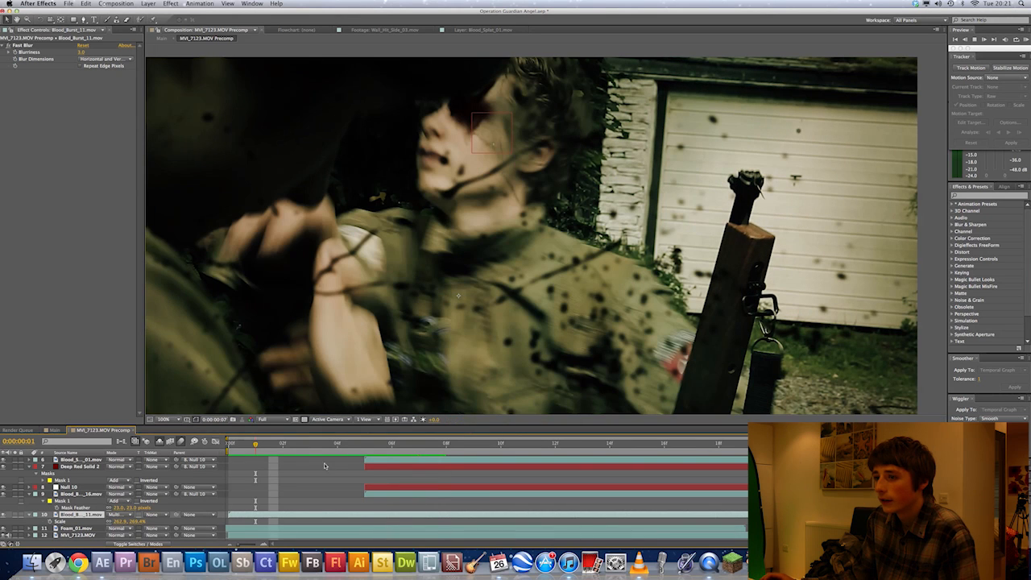
key(space)
key(Home)
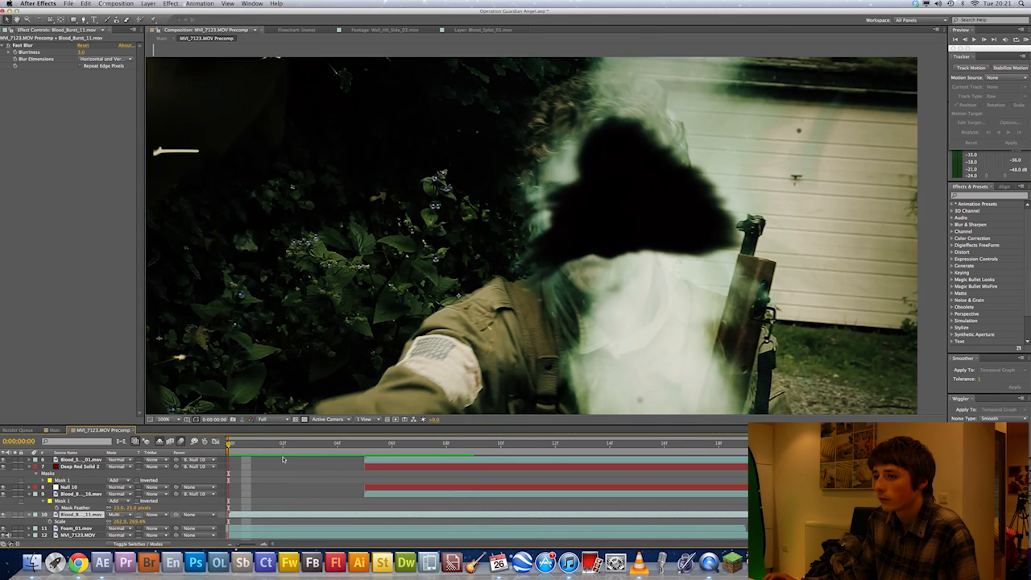
Scrub from frame 0 to frame 5 and examine the whole precomp frame with the layer bounds around it.
drag(245, 443, 364, 442)
scroll(428, 273, down, 1)
scroll(342, 291, up, 1)
scroll(275, 288, down, 1)
click(274, 287)
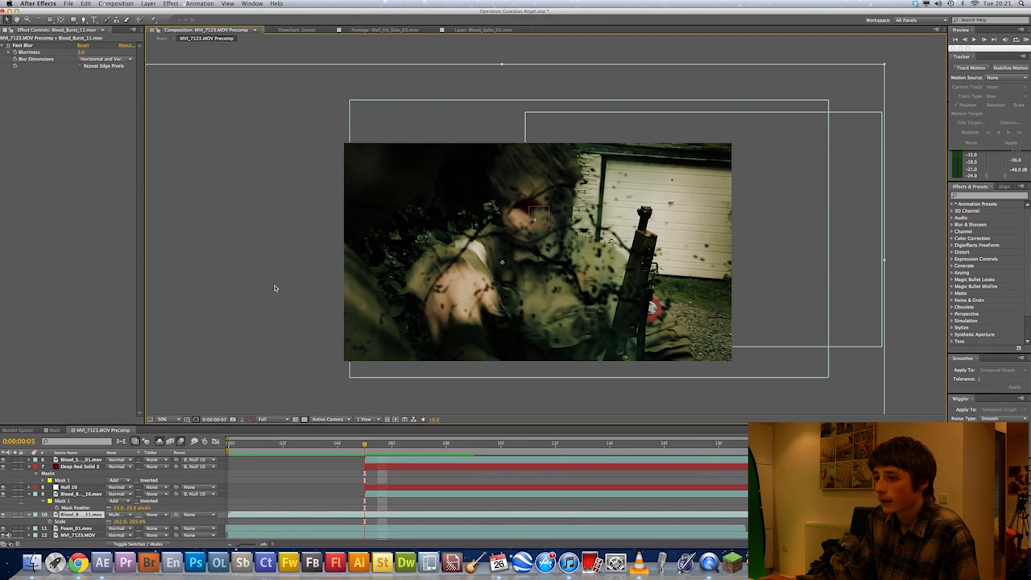
drag(274, 289, 246, 284)
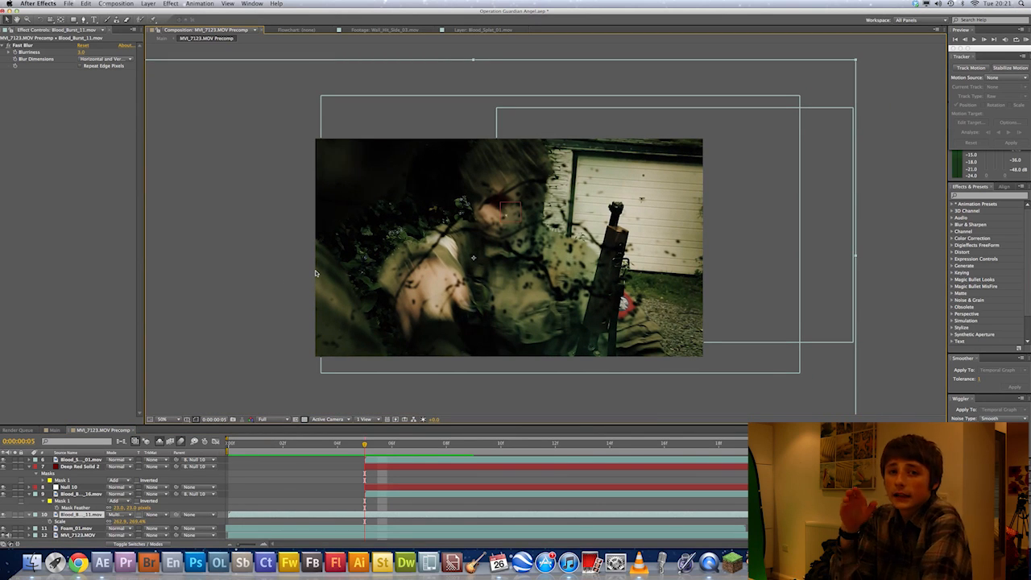